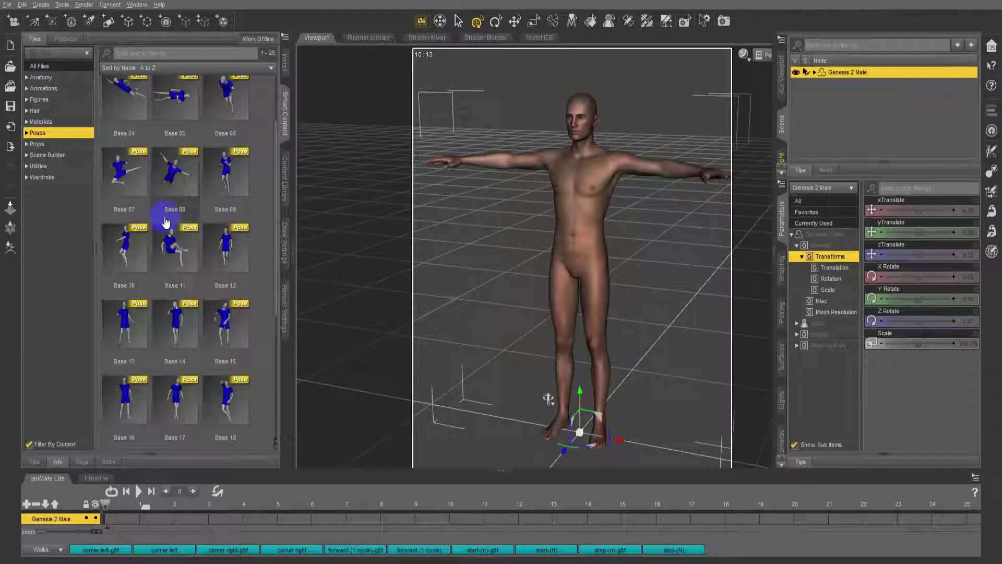
- Apply the Base 17 pose to Genesis 2 Male, create 'man' and 'woman' export folders, and add a cube
{"action": "scroll", "coordinate": [179, 188], "scroll_direction": "down", "scroll_amount": 3}
{"action": "left_click", "coordinate": [184, 175]}
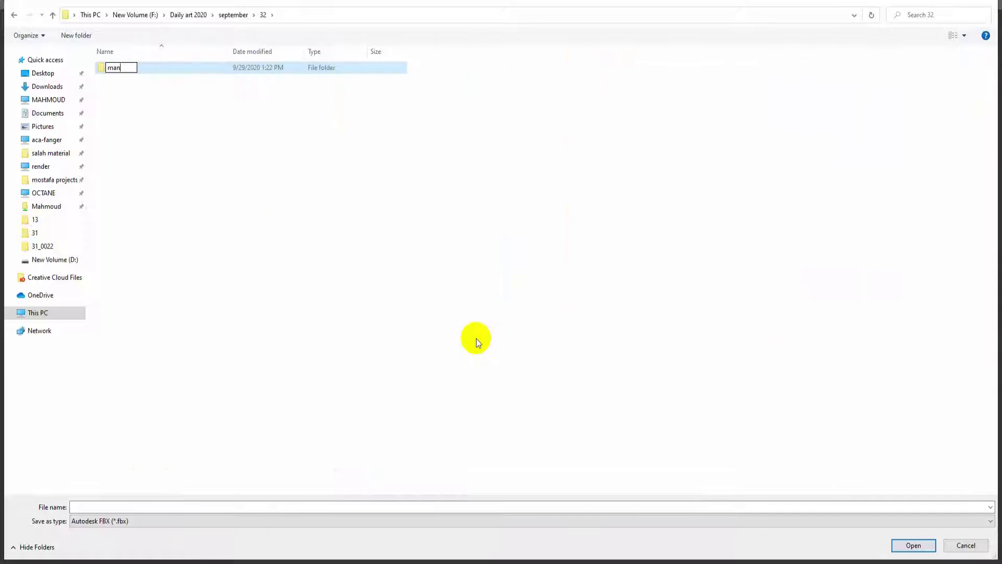
{"action": "key", "text": "Return"}
{"action": "key", "text": "Return"}
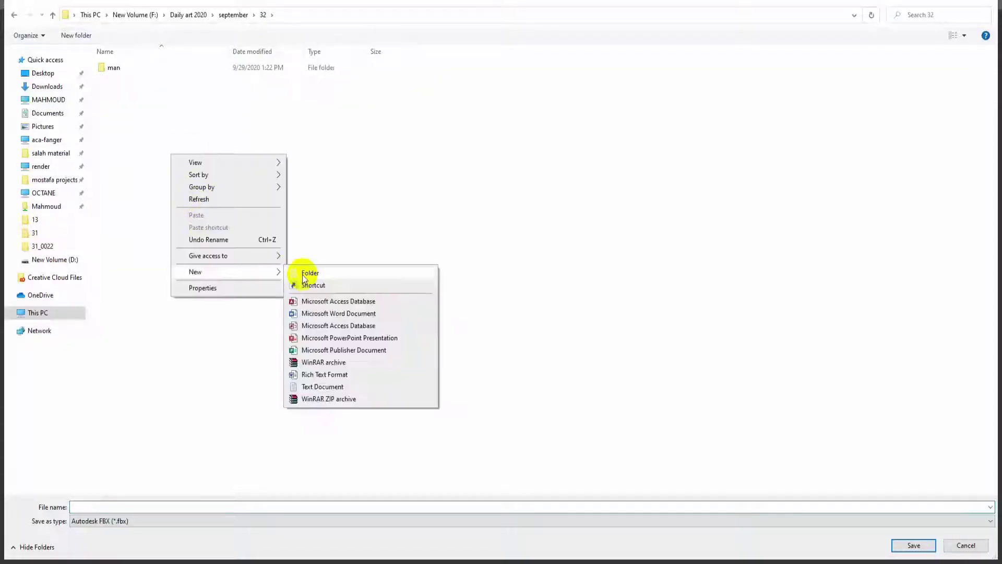
{"action": "left_click", "coordinate": [304, 276]}
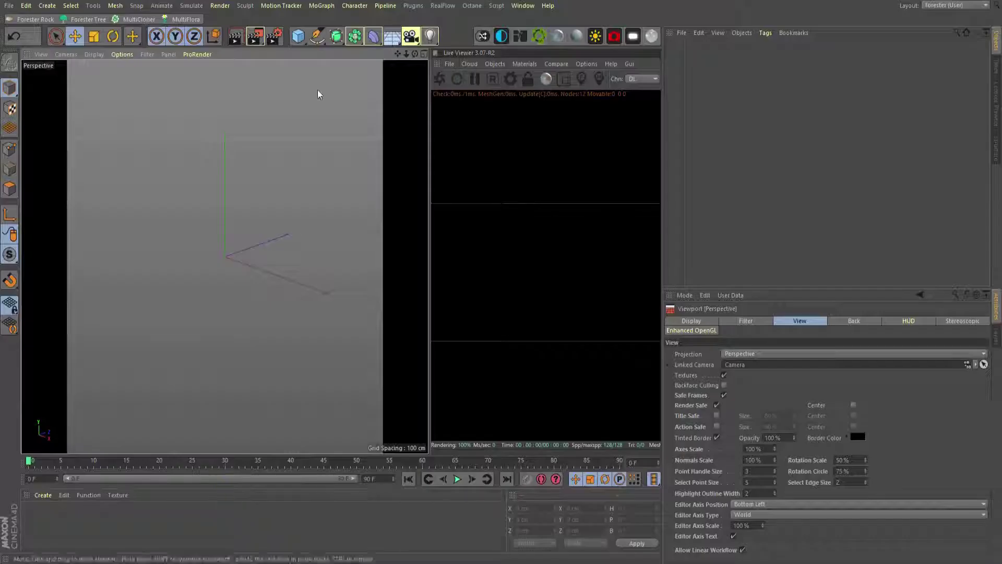
{"action": "left_click", "coordinate": [298, 36]}
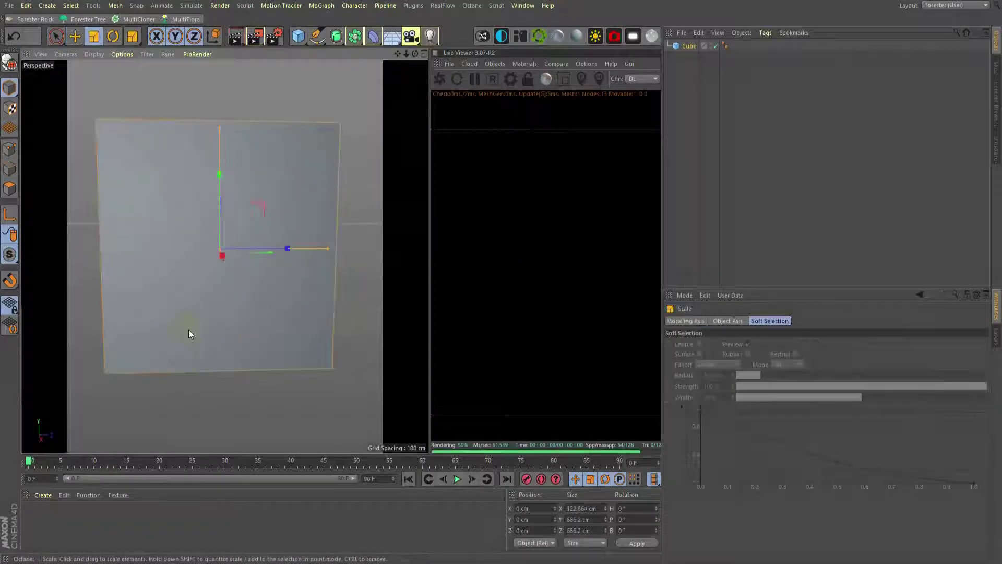
- Add an Octane camera, a backdrop plane and an Octane daylight, then merge the Genesis2Male file
{"action": "left_click", "coordinate": [824, 354]}
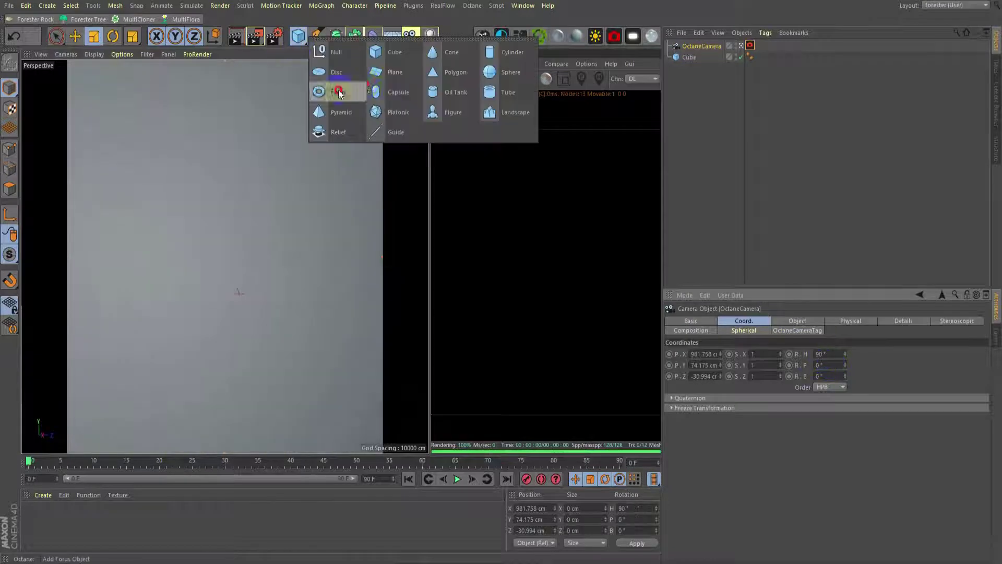
{"action": "left_click_drag", "start_coordinate": [298, 36], "coordinate": [338, 94]}
{"action": "left_click_drag", "start_coordinate": [236, 365], "coordinate": [223, 309]}
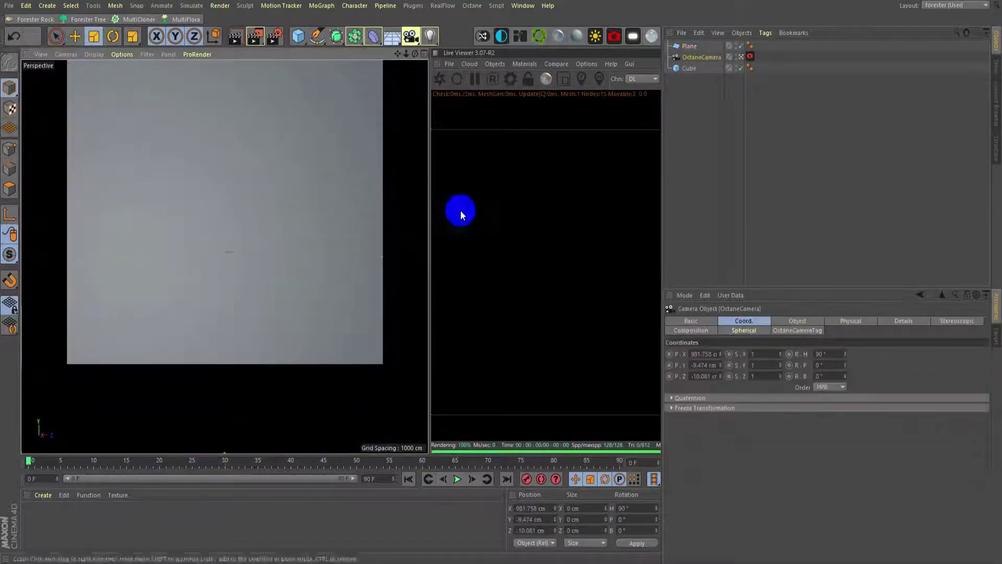
{"action": "left_click", "coordinate": [595, 36]}
{"action": "left_click", "coordinate": [9, 6]}
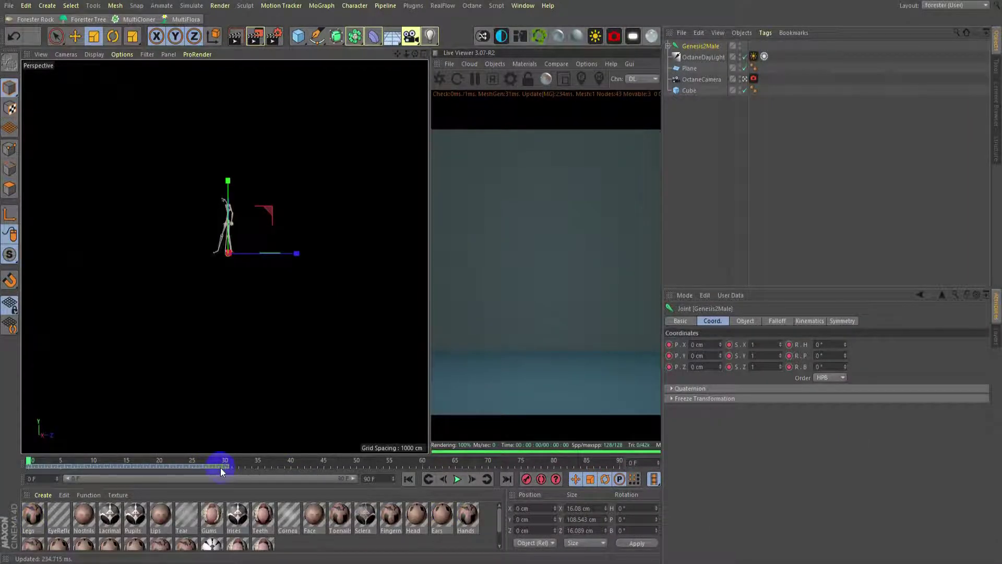
- Remove the Genesis2Male rig while keeping its mesh, and convert the figure to a polygon object
{"action": "right_click", "coordinate": [674, 47]}
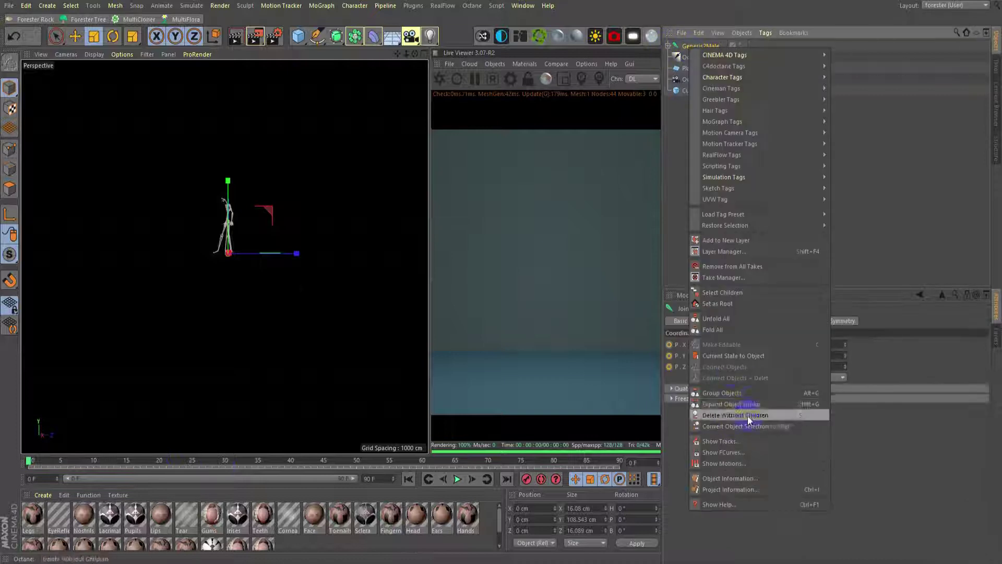
{"action": "left_click", "coordinate": [750, 418]}
{"action": "right_click", "coordinate": [702, 46]}
{"action": "left_click", "coordinate": [761, 385]}
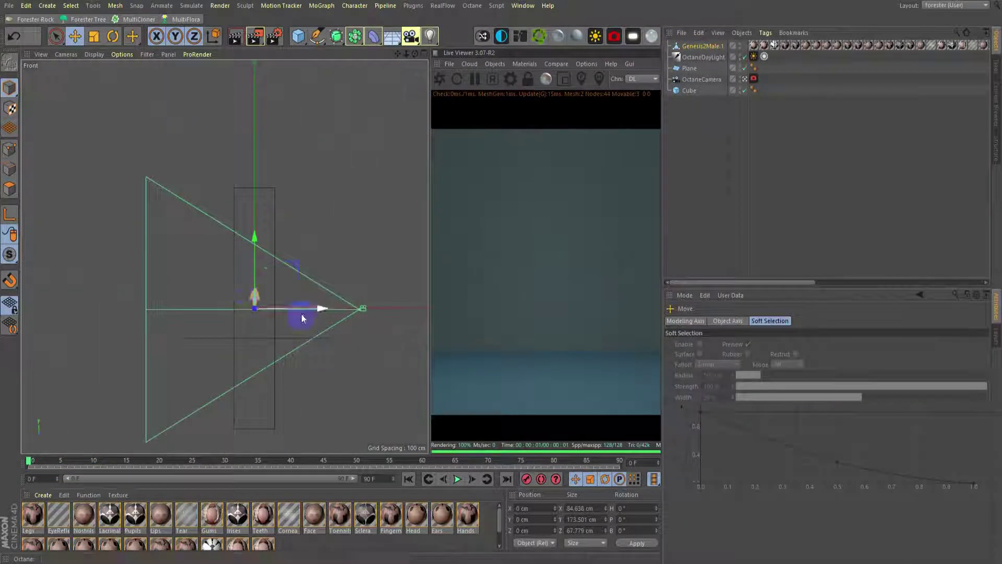
{"action": "scroll", "coordinate": [298, 321], "scroll_direction": "up", "scroll_amount": 5}
{"action": "key", "text": "t"}
{"action": "scroll", "coordinate": [298, 339], "scroll_direction": "up", "scroll_amount": 3}
{"action": "middle_click", "coordinate": [298, 339]}
{"action": "middle_click", "coordinate": [318, 157]}
{"action": "key", "text": "e"}
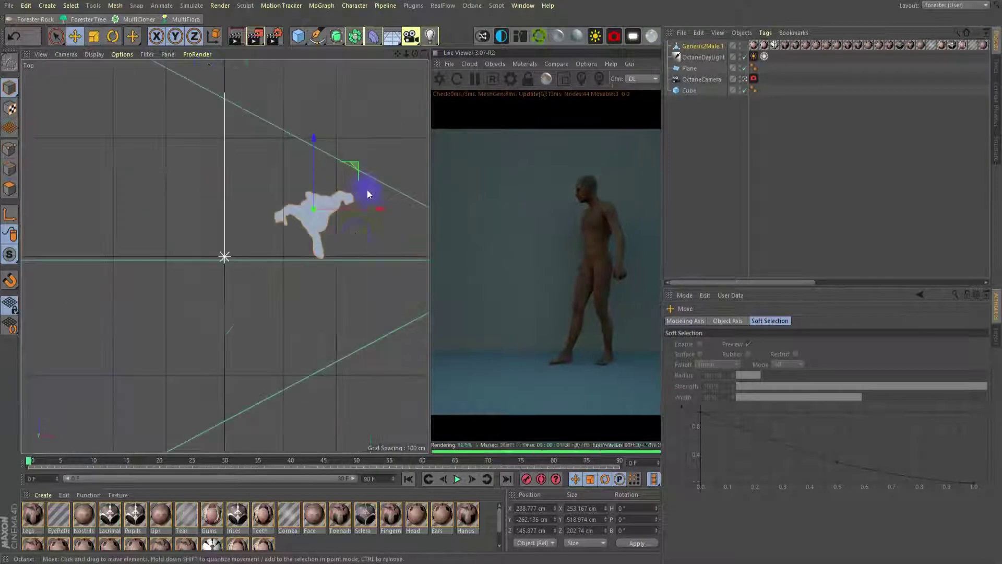
{"action": "middle_click", "coordinate": [318, 244]}
- Add a new cube and a Boole object, with Cube.1 parented under the Boole
{"action": "left_click", "coordinate": [298, 36]}
{"action": "middle_click", "coordinate": [279, 167]}
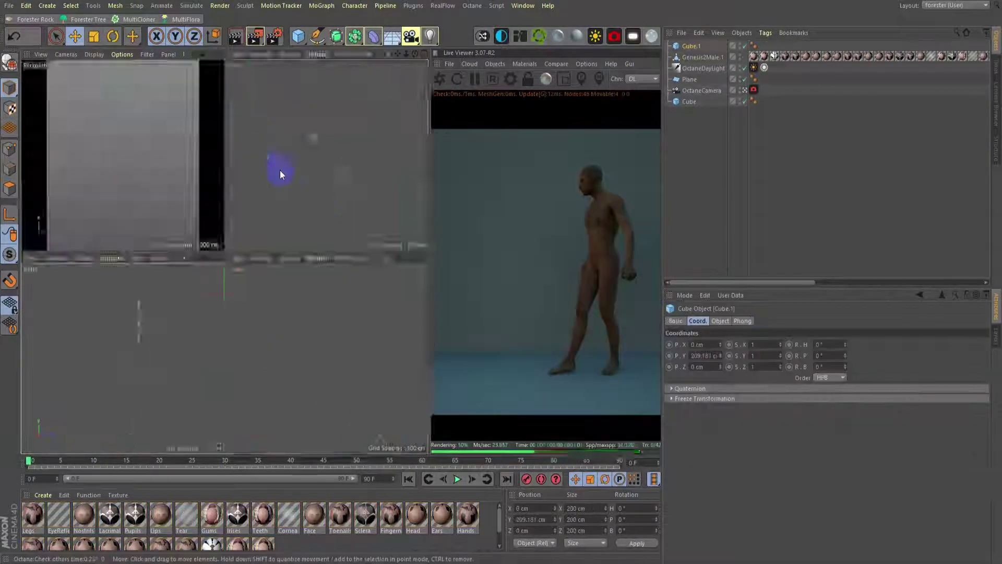
{"action": "middle_click", "coordinate": [339, 280]}
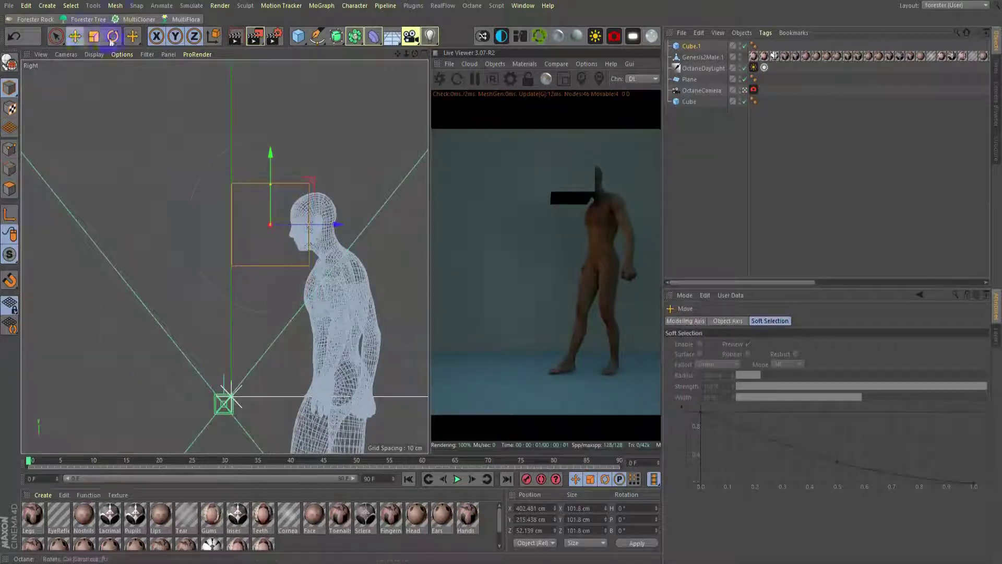
{"action": "left_click", "coordinate": [533, 50]}
{"action": "left_click_drag", "start_coordinate": [689, 57], "coordinate": [690, 51]}
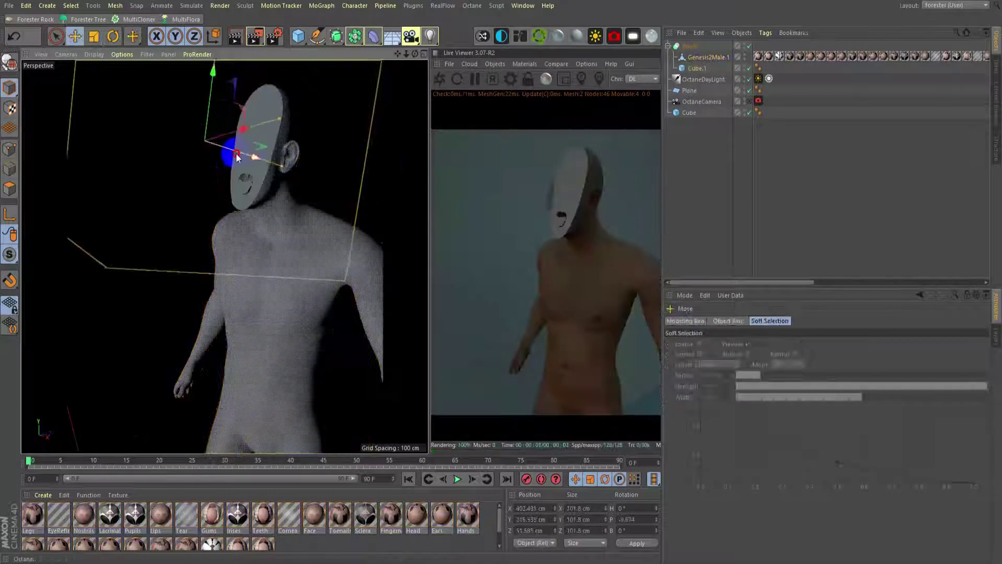
- Position and size Cube.1 over the figure's face so it slices the face flat
{"action": "left_click_drag", "start_coordinate": [236, 157], "coordinate": [262, 159]}
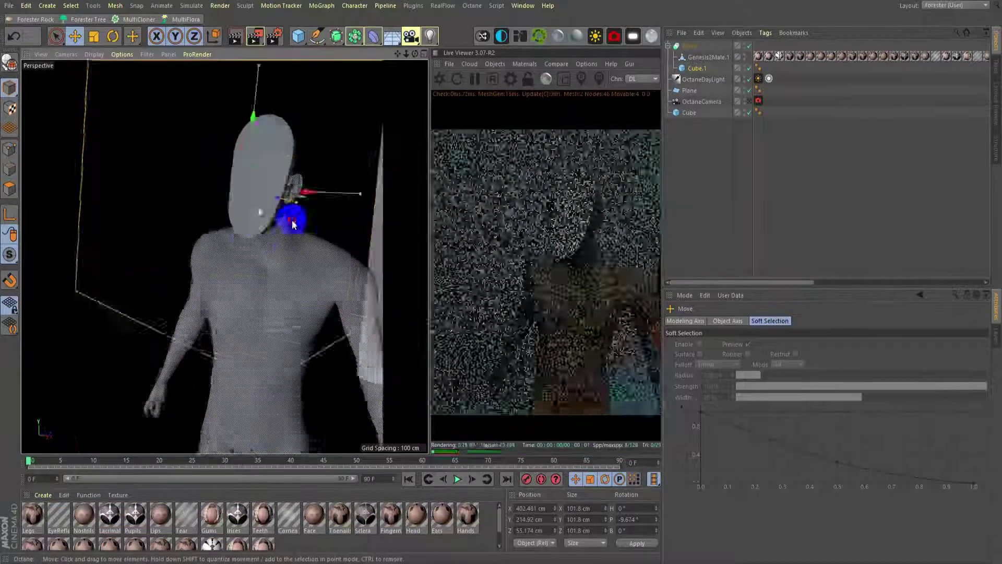
{"action": "key", "text": "F3"}
{"action": "left_click_drag", "start_coordinate": [304, 260], "coordinate": [294, 259]}
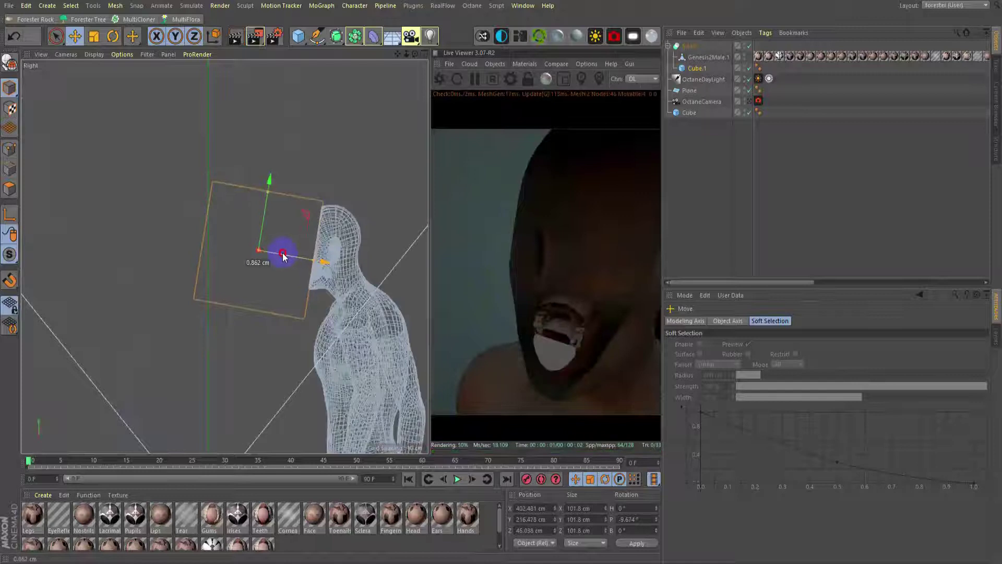
{"action": "left_click_drag", "start_coordinate": [283, 256], "coordinate": [292, 262]}
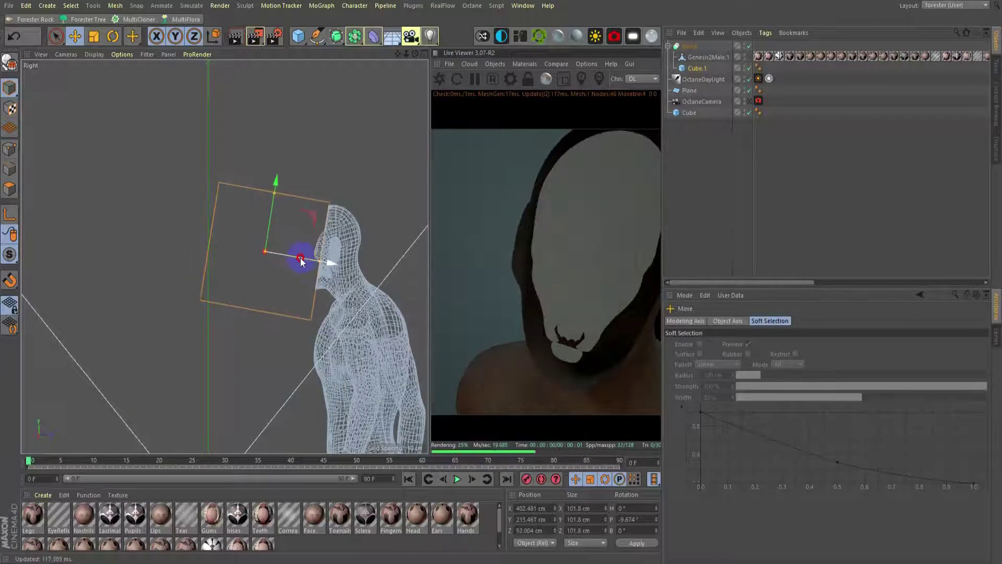
{"action": "key", "text": "F2"}
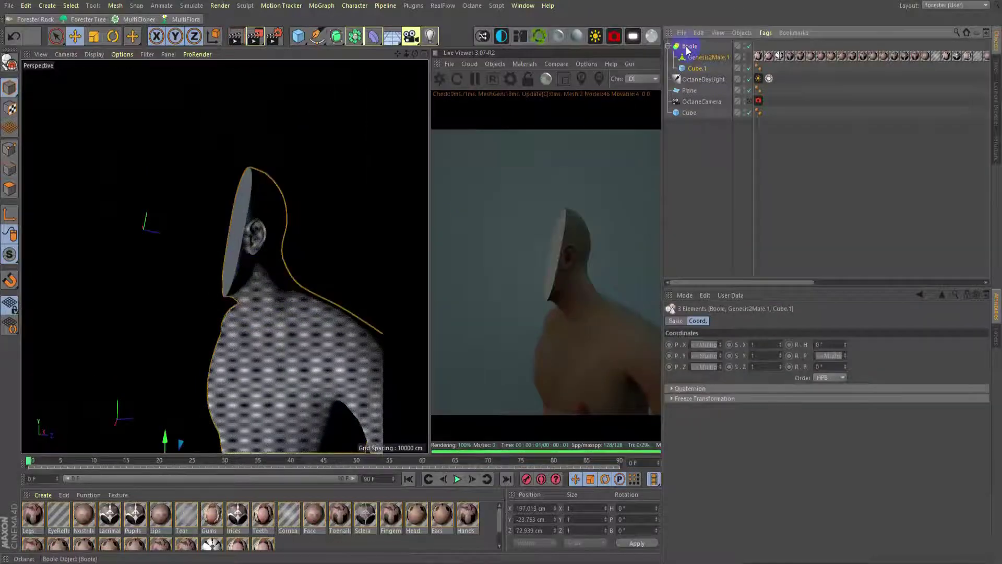
- Make the Boole a single object named man and move him to the side
{"action": "left_click", "coordinate": [757, 371]}
{"action": "double_click", "coordinate": [695, 46]}
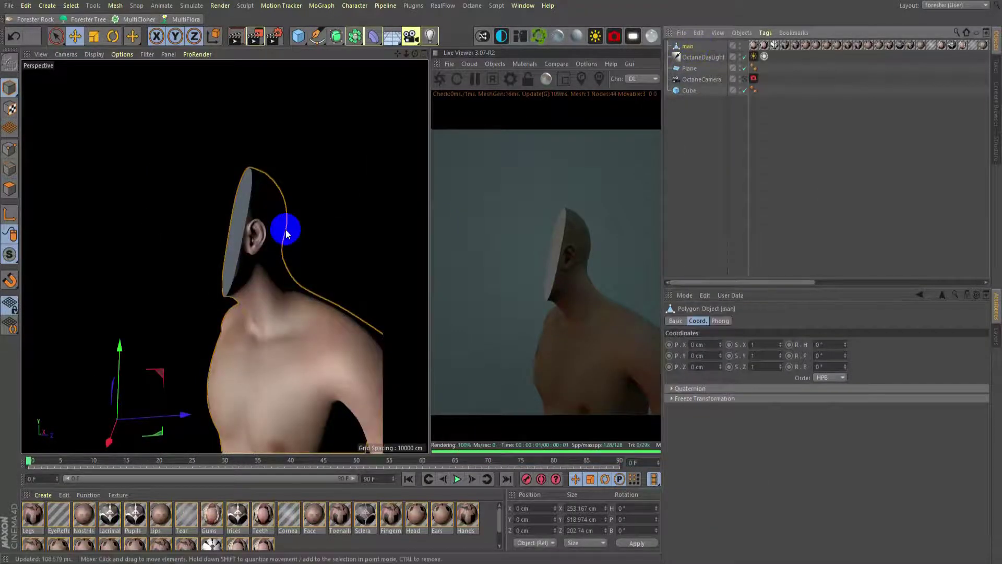
{"action": "key", "text": "F3"}
{"action": "left_click_drag", "start_coordinate": [45, 230], "coordinate": [289, 324]}
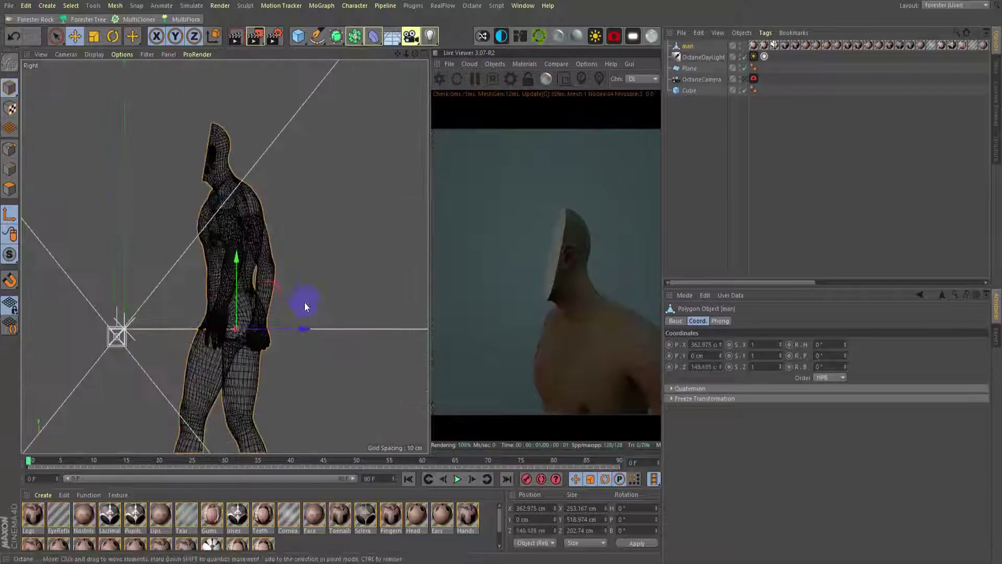
- Merge Genesis2Female, name it woman, and lower her to the floor beside the man
{"action": "key", "text": "ctrl+o"}
{"action": "double_click", "coordinate": [111, 81]}
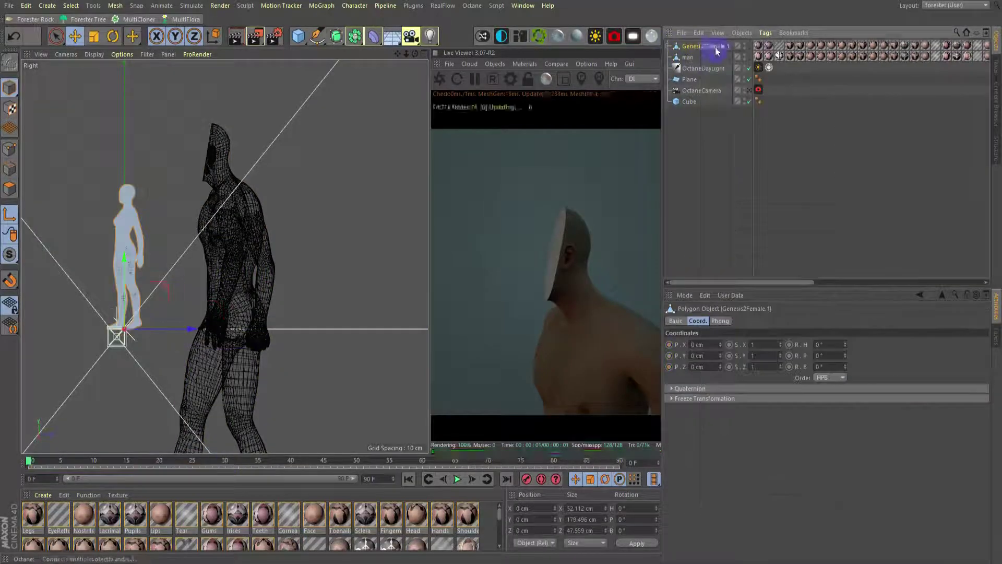
{"action": "key", "text": "Return"}
{"action": "middle_click", "coordinate": [297, 358]}
{"action": "middle_click", "coordinate": [131, 365]}
{"action": "left_click_drag", "start_coordinate": [144, 209], "coordinate": [149, 381]}
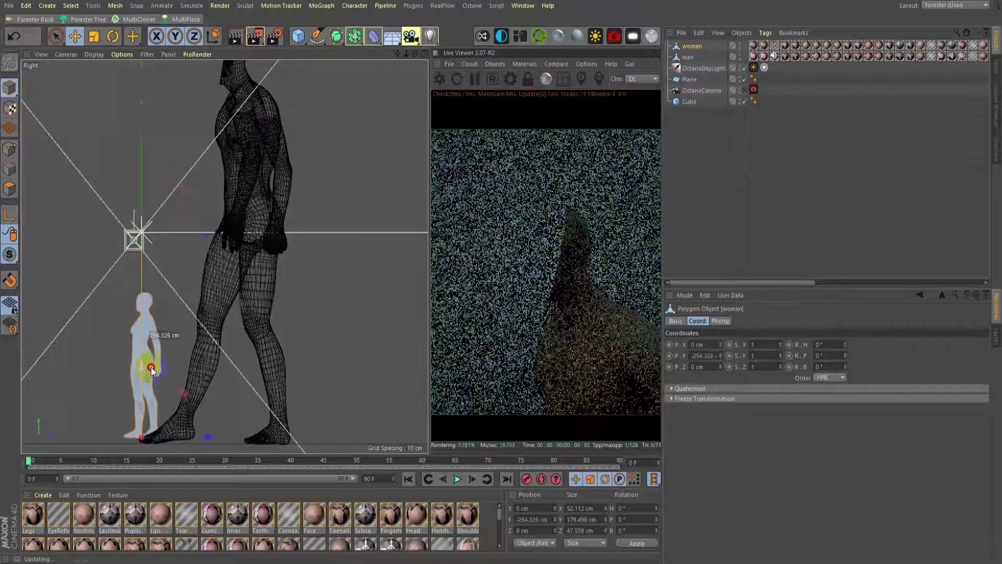
{"action": "scroll", "coordinate": [107, 224], "scroll_direction": "up", "scroll_amount": 5}
{"action": "left_click_drag", "start_coordinate": [107, 223], "coordinate": [226, 257]}
{"action": "scroll", "coordinate": [226, 258], "scroll_direction": "up", "scroll_amount": 2}
{"action": "scroll", "coordinate": [226, 258], "scroll_direction": "up", "scroll_amount": 2}
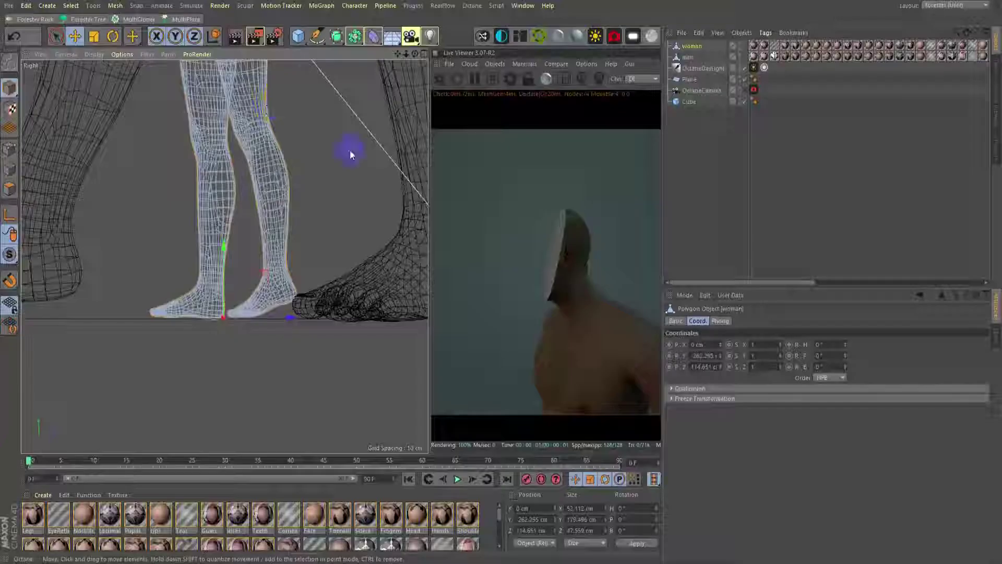
{"action": "scroll", "coordinate": [351, 155], "scroll_direction": "down", "scroll_amount": 5}
- Rotate the woman H -180° to face the man, place her opposite him, and add a cube
{"action": "key", "text": "t"}
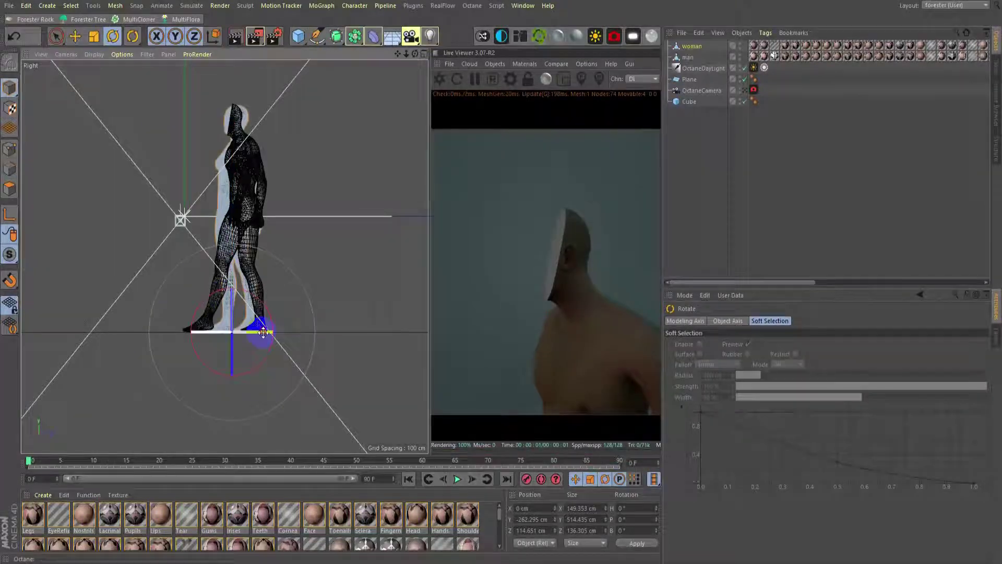
{"action": "left_click_drag", "start_coordinate": [263, 332], "coordinate": [209, 332]}
{"action": "key", "text": "F5"}
{"action": "key", "text": "F1"}
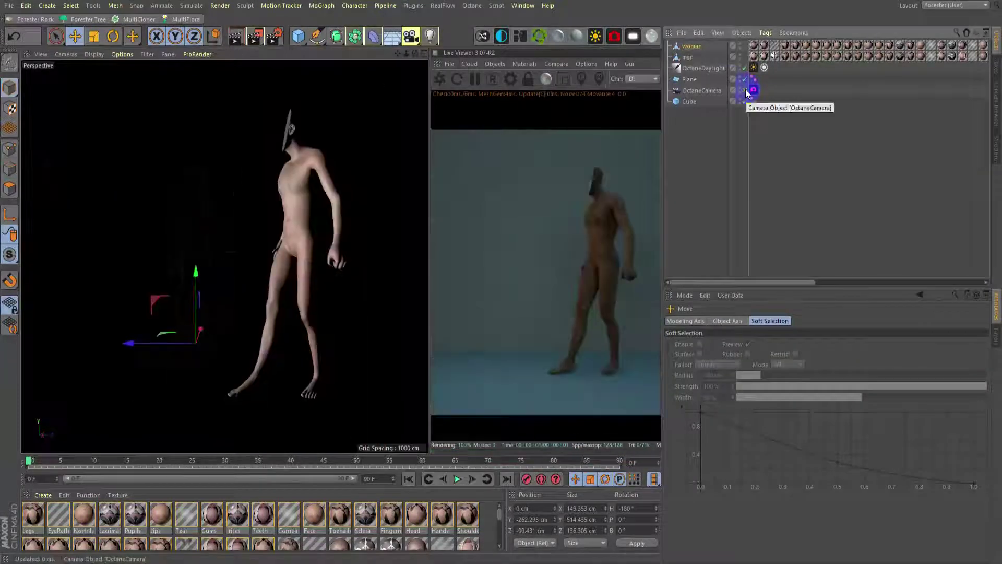
{"action": "key", "text": "F2"}
{"action": "left_click_drag", "start_coordinate": [55, 295], "coordinate": [170, 296]}
{"action": "key", "text": "F1"}
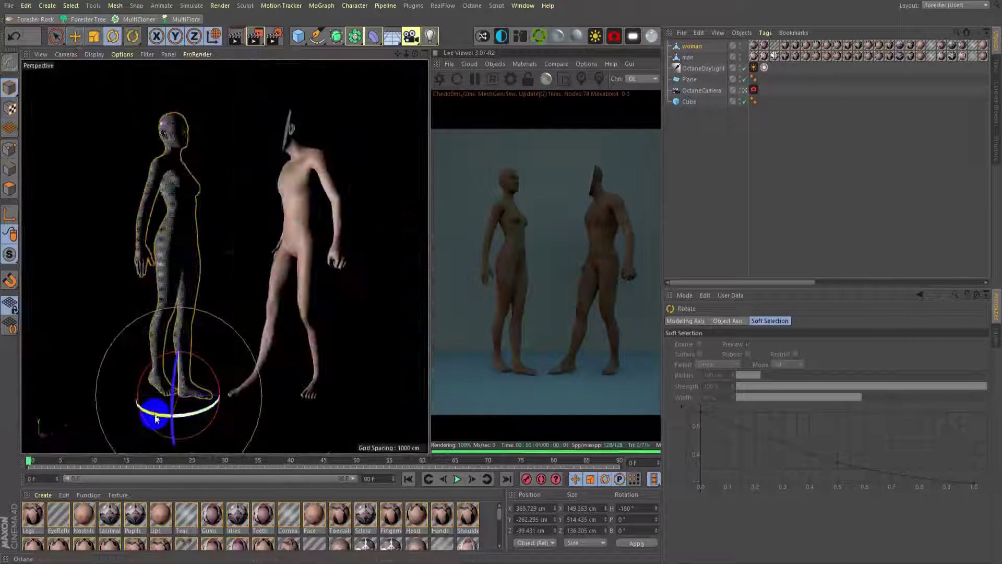
{"action": "left_click", "coordinate": [298, 36]}
{"action": "key", "text": "F3"}
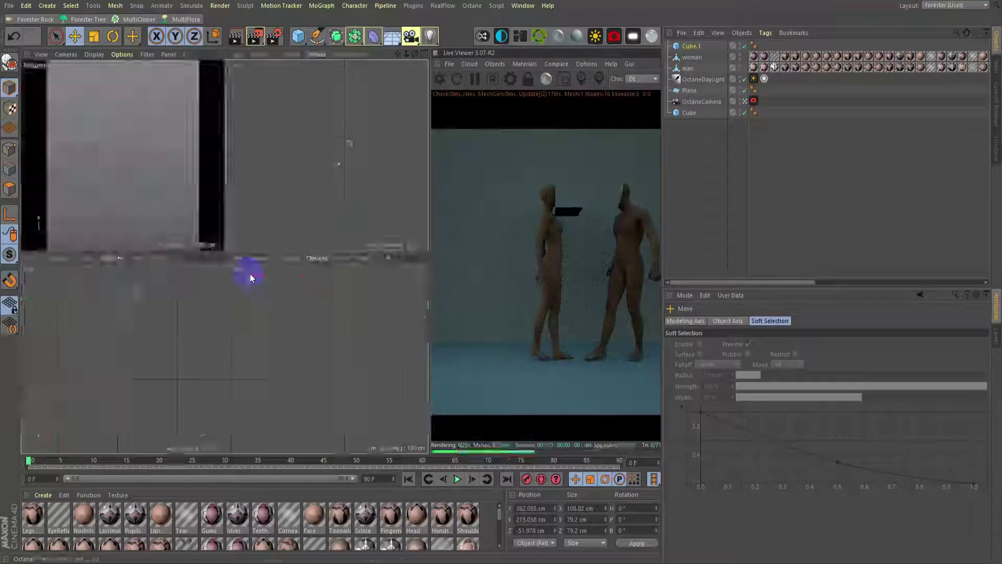
- Tilt the cutting cube across the woman's face and bake the Boole into one mesh via Current State to Object
{"action": "key", "text": "r"}
{"action": "left_click_drag", "start_coordinate": [240, 141], "coordinate": [268, 212]}
{"action": "left_click", "coordinate": [336, 36]}
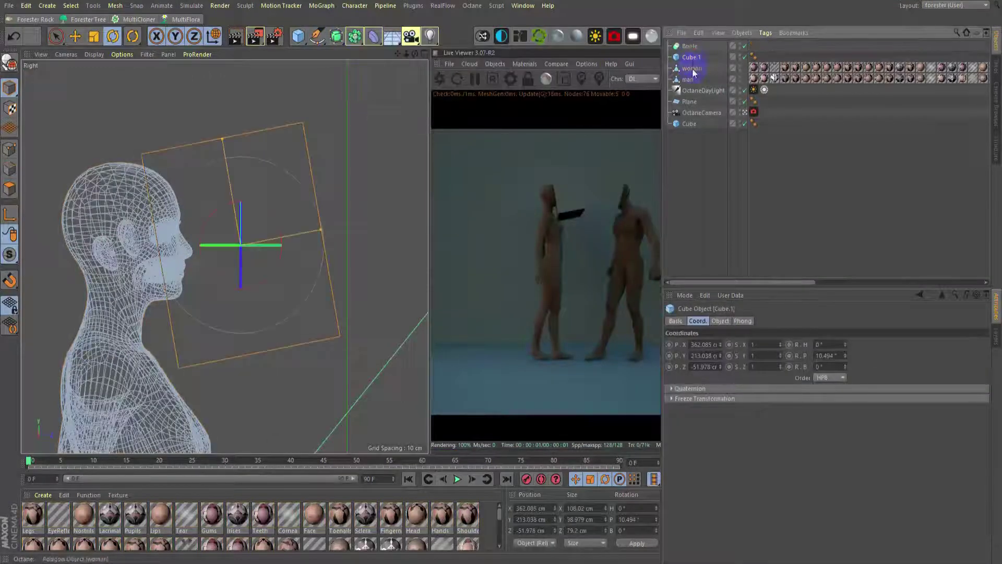
{"action": "left_click_drag", "start_coordinate": [689, 67], "coordinate": [702, 74]}
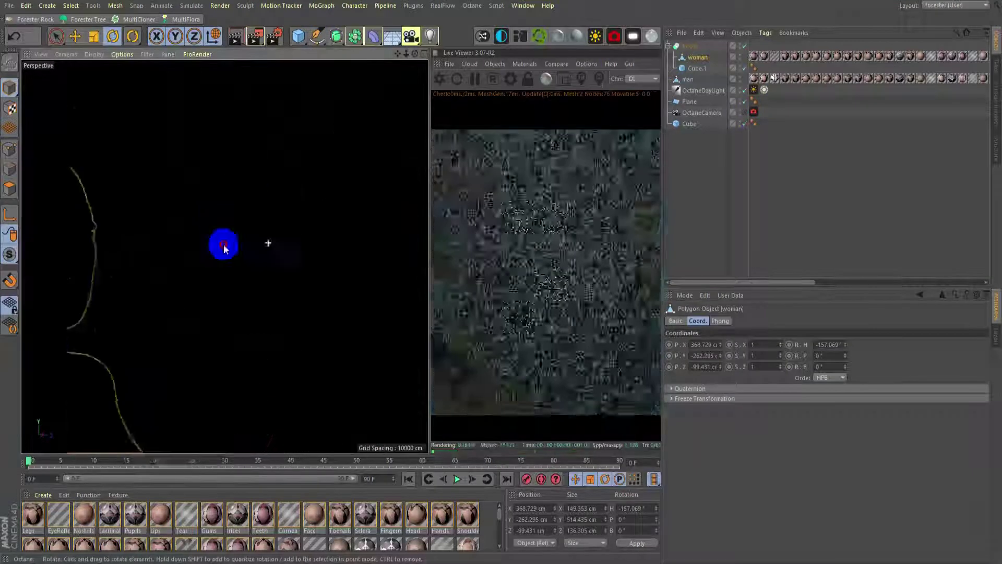
{"action": "left_click", "coordinate": [697, 68]}
{"action": "key", "text": "e"}
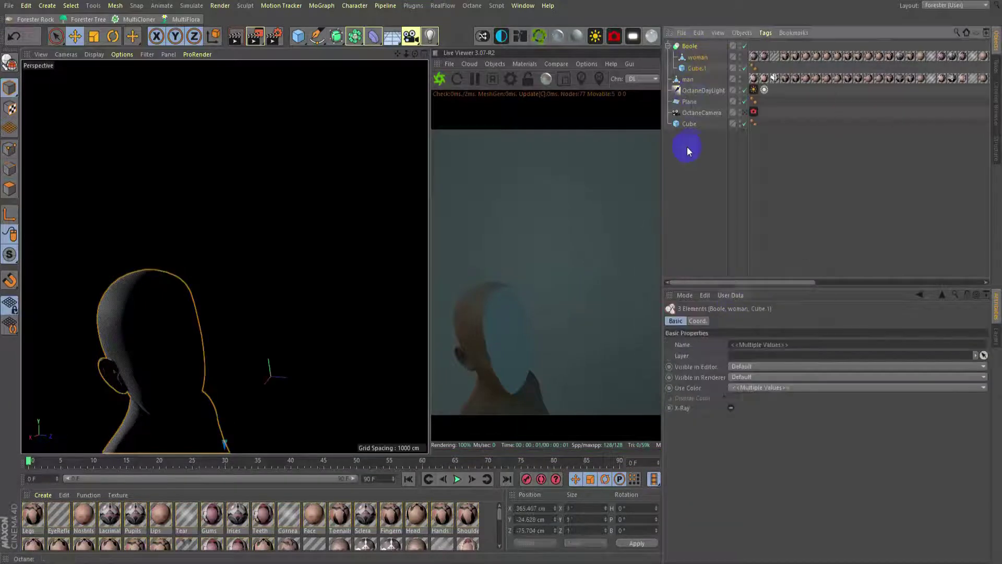
{"action": "right_click", "coordinate": [687, 151]}
{"action": "left_click", "coordinate": [688, 46]}
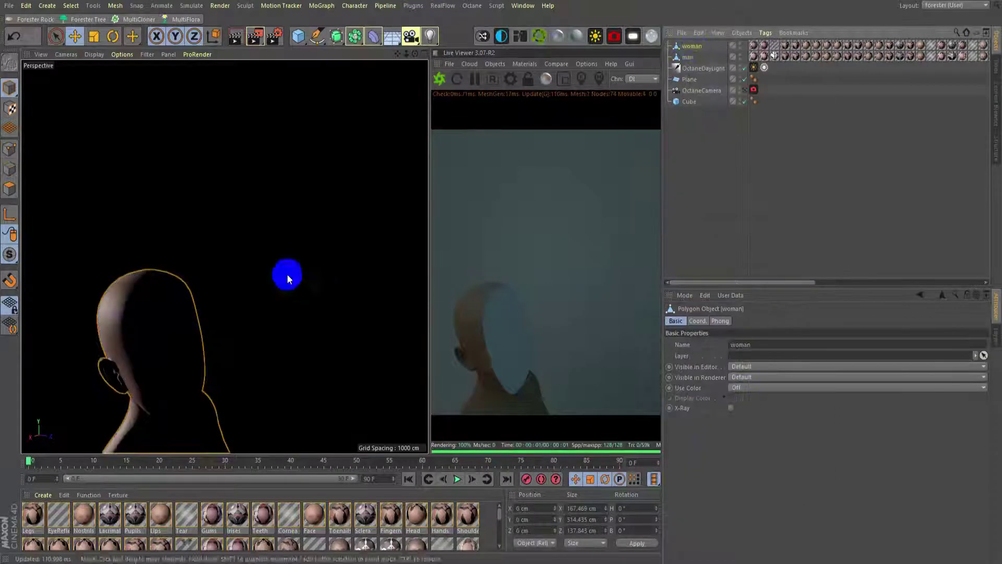
- Move the Octane camera forward to Z 38.586 cm
{"action": "left_click", "coordinate": [702, 90]}
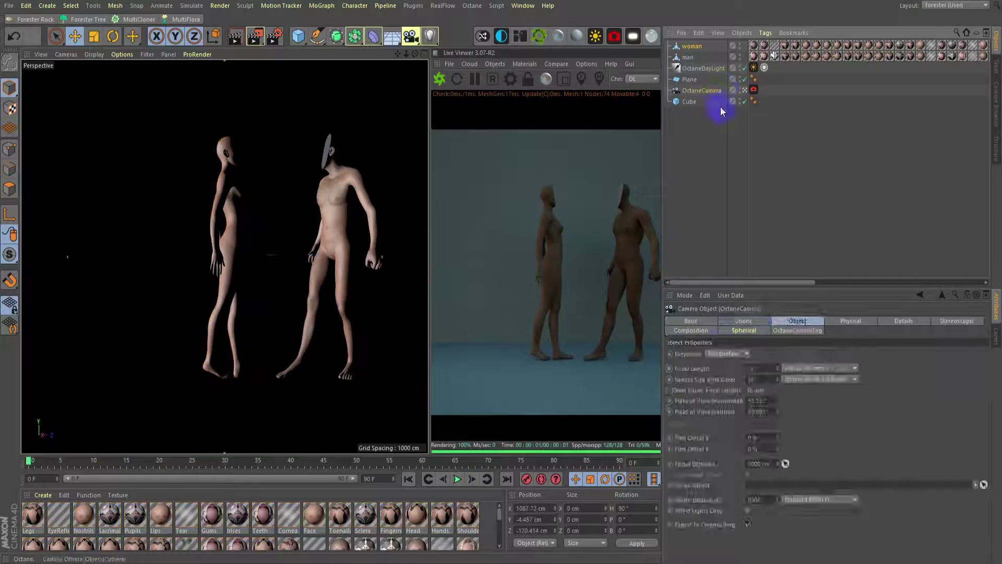
{"action": "left_click", "coordinate": [744, 321]}
{"action": "left_click_drag", "start_coordinate": [720, 363], "coordinate": [711, 365]}
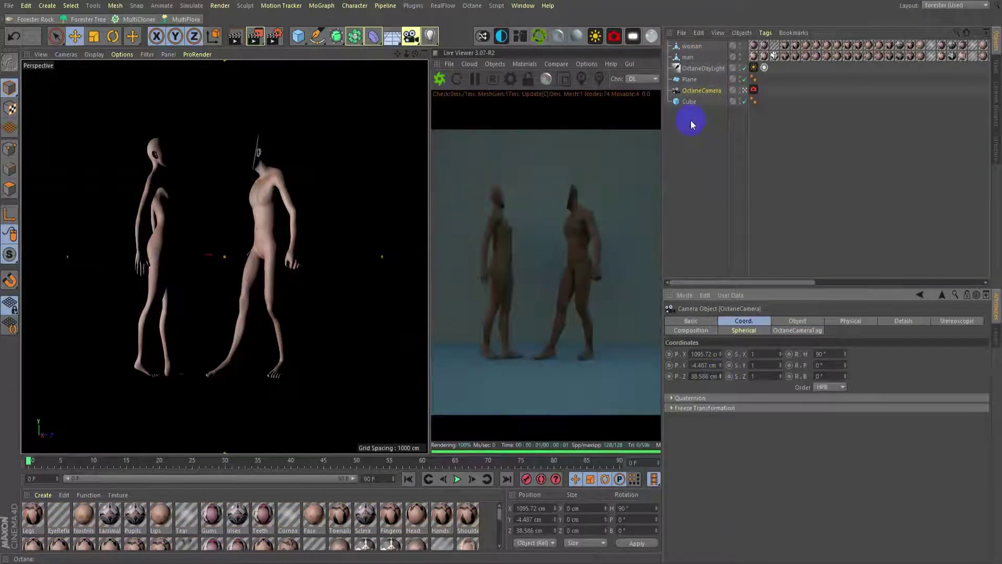
- Paste Cube.1 back into the scene and slide it along X in the Front view
{"action": "middle_click", "coordinate": [359, 241]}
{"action": "key", "text": "ctrl+v"}
{"action": "middle_click", "coordinate": [293, 230]}
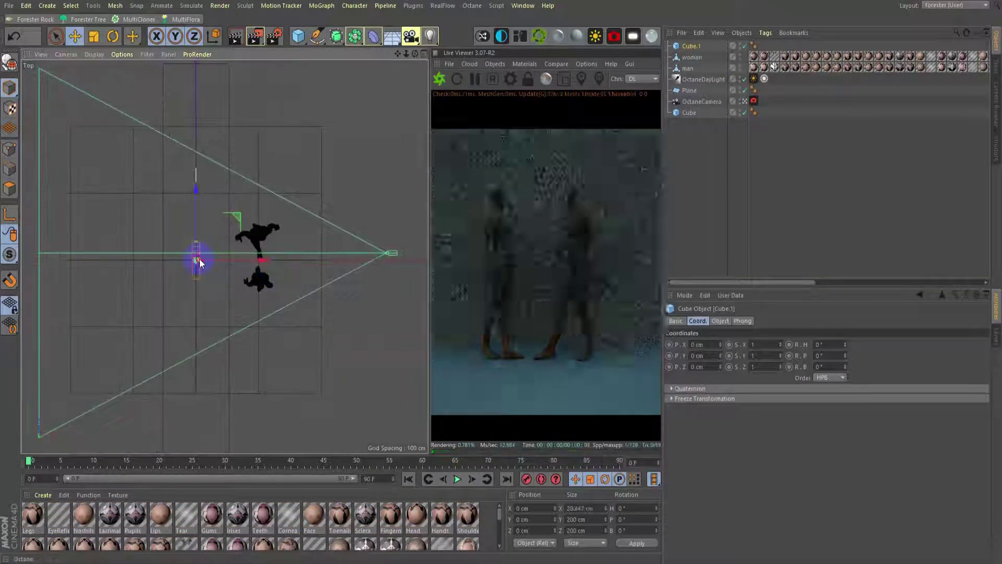
{"action": "middle_click", "coordinate": [197, 258]}
{"action": "middle_click", "coordinate": [283, 386]}
{"action": "scroll", "coordinate": [320, 351], "scroll_direction": "up", "scroll_amount": 3}
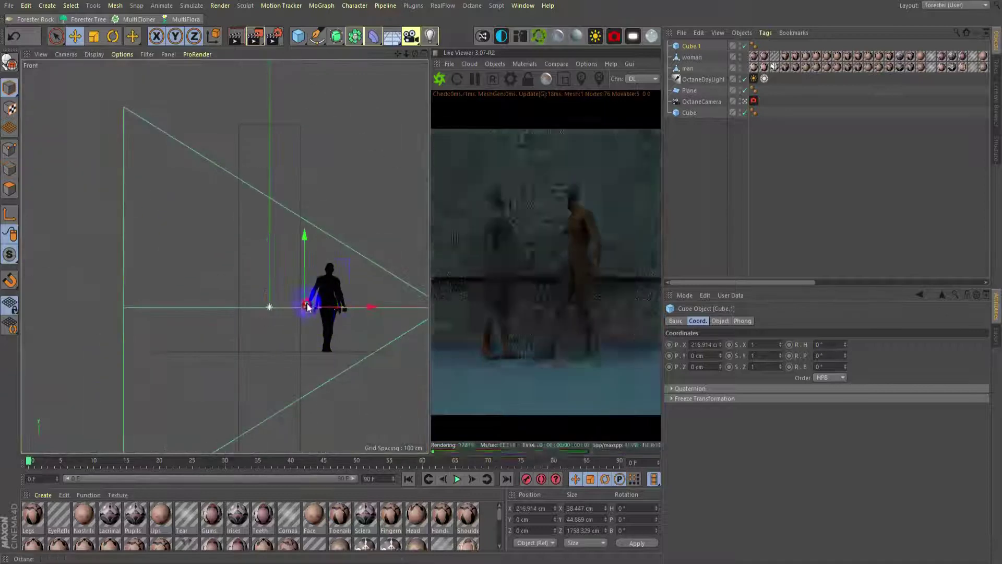
{"action": "scroll", "coordinate": [302, 302], "scroll_direction": "up", "scroll_amount": 5}
{"action": "left_click_drag", "start_coordinate": [302, 302], "coordinate": [226, 299]}
{"action": "scroll", "coordinate": [268, 313], "scroll_direction": "down", "scroll_amount": 3}
{"action": "middle_click", "coordinate": [269, 313]}
{"action": "middle_click", "coordinate": [179, 366]}
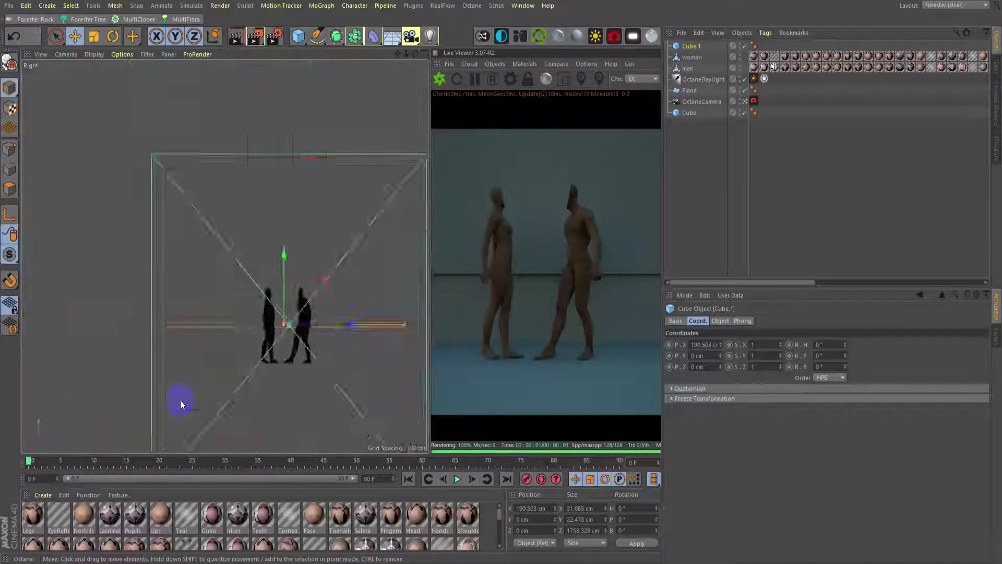
{"action": "scroll", "coordinate": [310, 352], "scroll_direction": "up", "scroll_amount": 4}
- Put Cube.1 under a new Cloner with Count 10 and shift the stripes right along X
{"action": "left_click", "coordinate": [322, 5]}
{"action": "left_click", "coordinate": [339, 159], "text": "alt"}
{"action": "left_click", "coordinate": [742, 321]}
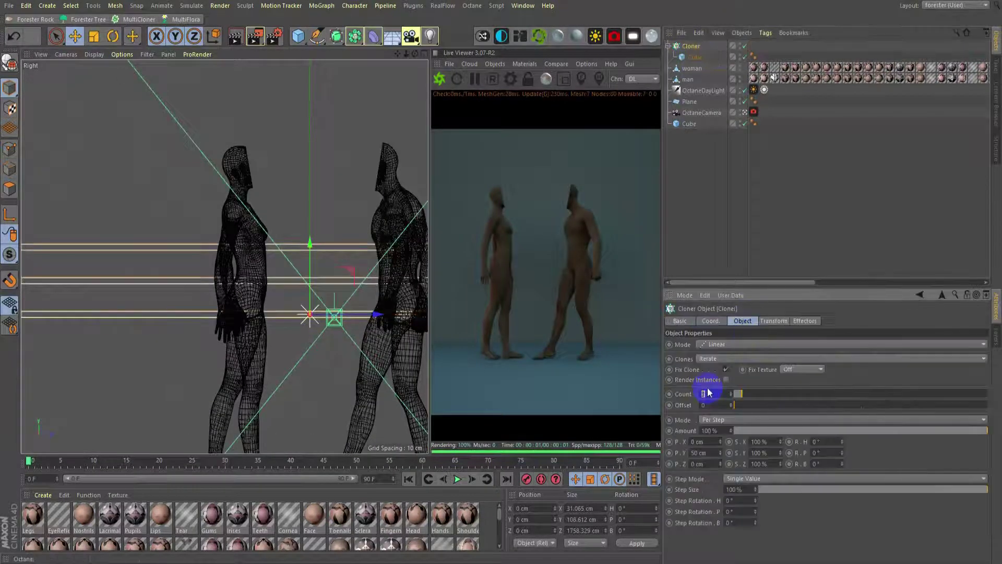
{"action": "middle_click", "coordinate": [279, 357]}
{"action": "scroll", "coordinate": [282, 339], "scroll_direction": "down", "scroll_amount": 3}
{"action": "left_click_drag", "start_coordinate": [284, 320], "coordinate": [336, 323]}
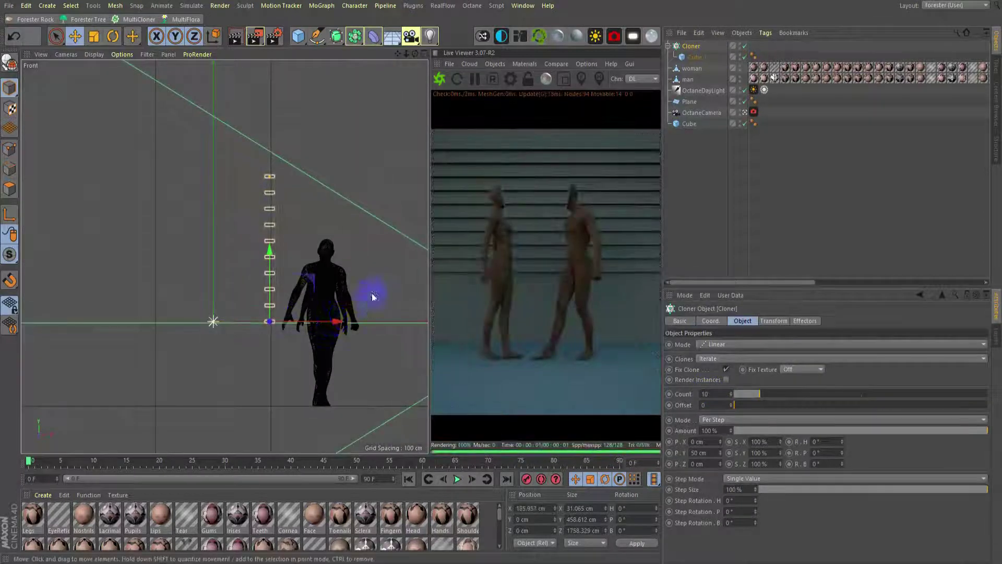
{"action": "left_click", "coordinate": [349, 125]}
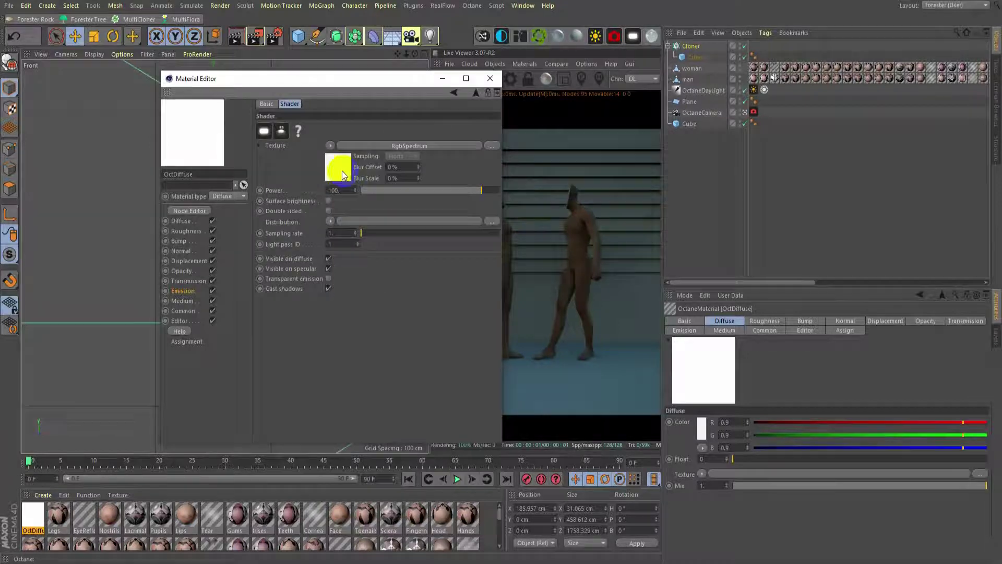
- Give the material magenta texture emission with raised power and apply it to the cloned cube
{"action": "left_click", "coordinate": [265, 180]}
{"action": "left_click_drag", "start_coordinate": [306, 78], "coordinate": [318, 120]}
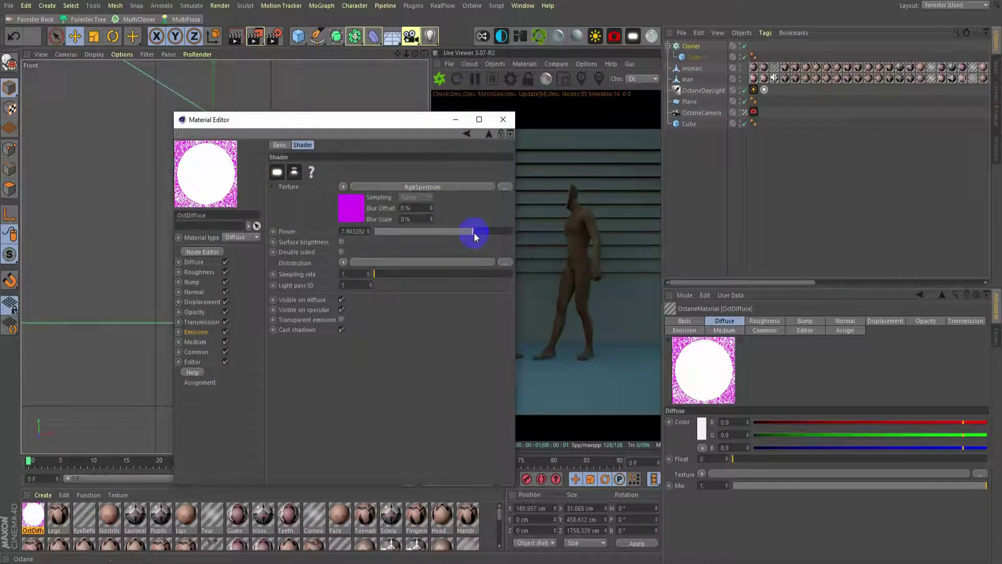
{"action": "left_click_drag", "start_coordinate": [69, 552], "coordinate": [764, 56]}
{"action": "left_click_drag", "start_coordinate": [398, 123], "coordinate": [332, 123]}
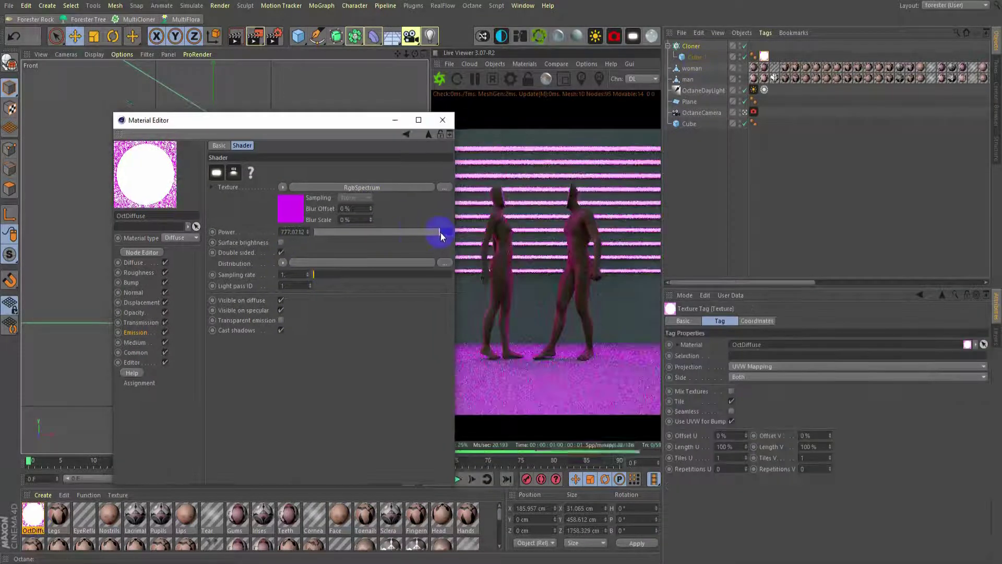
{"action": "left_click", "coordinate": [446, 119]}
- Set the Octane camera's post-processing bloom power to 10
{"action": "left_click", "coordinate": [754, 112]}
{"action": "left_click", "coordinate": [874, 321]}
{"action": "double_click", "coordinate": [740, 365]}
{"action": "key", "text": "Return"}
- Switch off the cloner and place a new small cube on top of one figure's head
{"action": "left_click", "coordinate": [745, 46]}
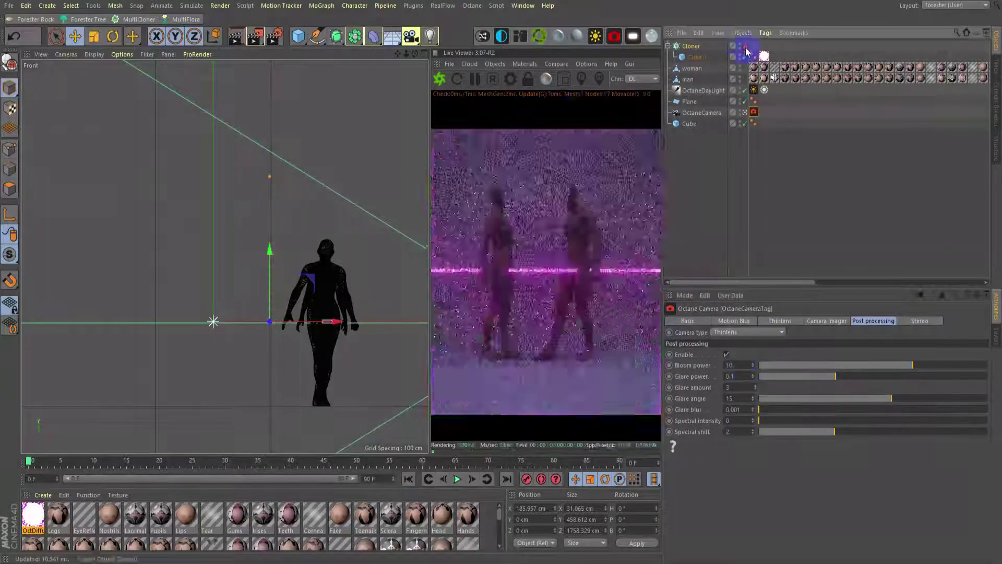
{"action": "key", "text": "F3"}
{"action": "key", "text": "ctrl+v"}
{"action": "scroll", "coordinate": [340, 267], "scroll_direction": "down", "scroll_amount": 3}
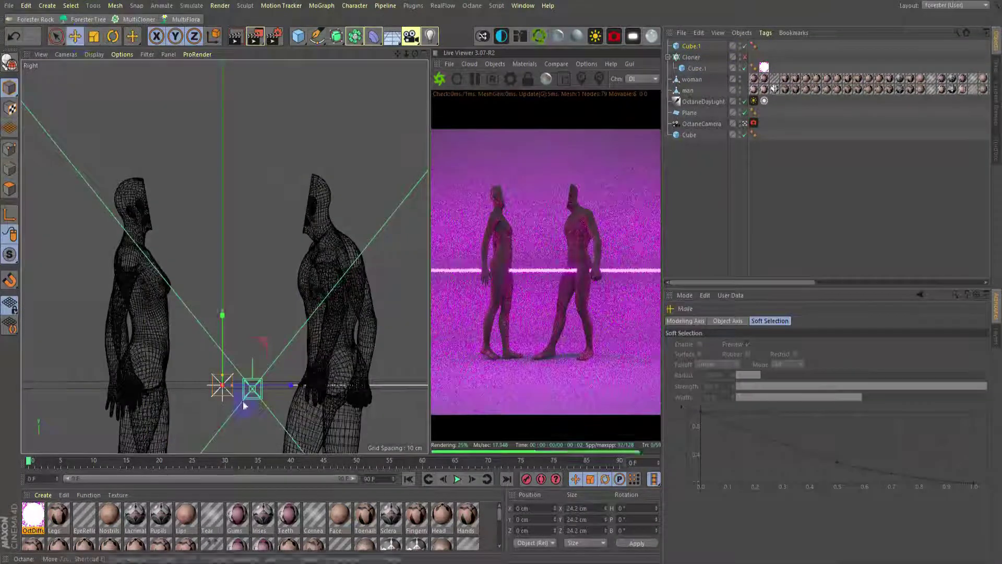
{"action": "scroll", "coordinate": [314, 219], "scroll_direction": "up", "scroll_amount": 3}
{"action": "mouse_move", "coordinate": [292, 196]}
{"action": "left_mouse_down"}
{"action": "mouse_move", "coordinate": [313, 198]}
{"action": "mouse_move", "coordinate": [325, 111]}
{"action": "left_mouse_up"}
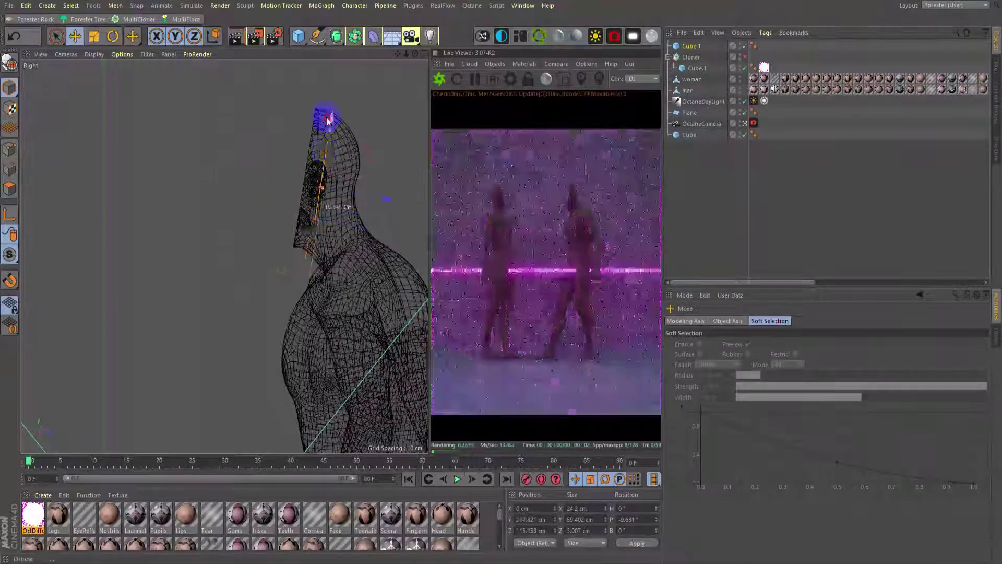
{"action": "key", "text": "F2"}
{"action": "scroll", "coordinate": [315, 225], "scroll_direction": "up", "scroll_amount": 5}
{"action": "left_click_drag", "start_coordinate": [316, 225], "coordinate": [386, 224]}
{"action": "key", "text": "F1"}
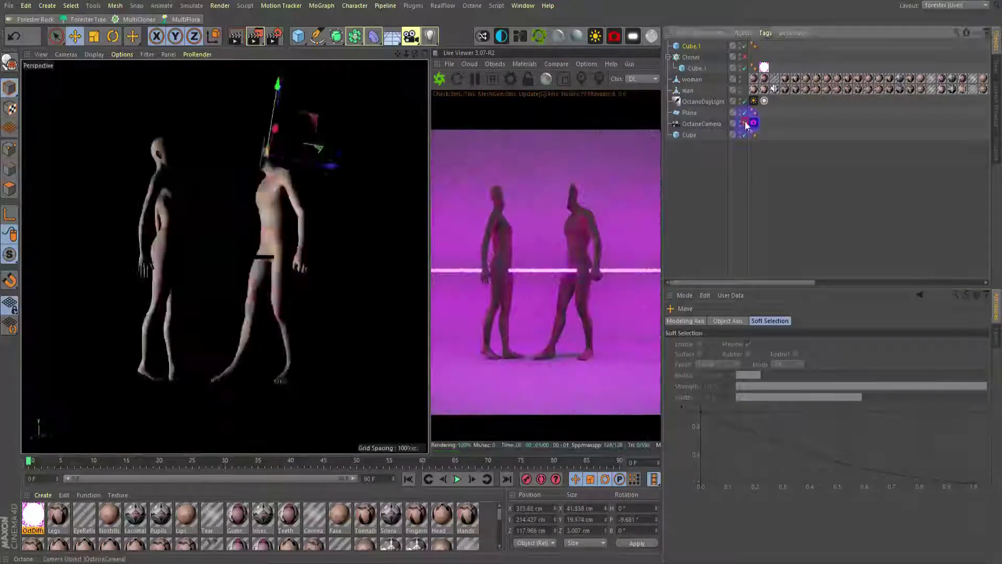
{"action": "scroll", "coordinate": [287, 297], "scroll_direction": "up", "scroll_amount": 5}
{"action": "scroll", "coordinate": [301, 296], "scroll_direction": "up", "scroll_amount": 3}
{"action": "left_click_drag", "start_coordinate": [282, 294], "coordinate": [324, 261], "text": "alt"}
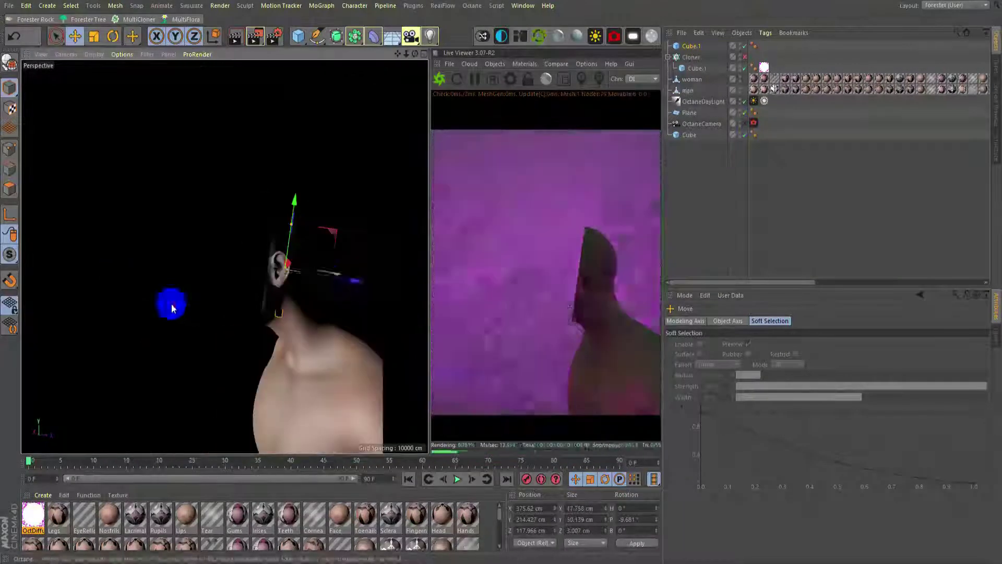
- Copy the cube onto the other figure's head and group both under a Topowire object
{"action": "key", "text": "F3"}
{"action": "left_click_drag", "start_coordinate": [385, 248], "coordinate": [253, 163], "text": "ctrl"}
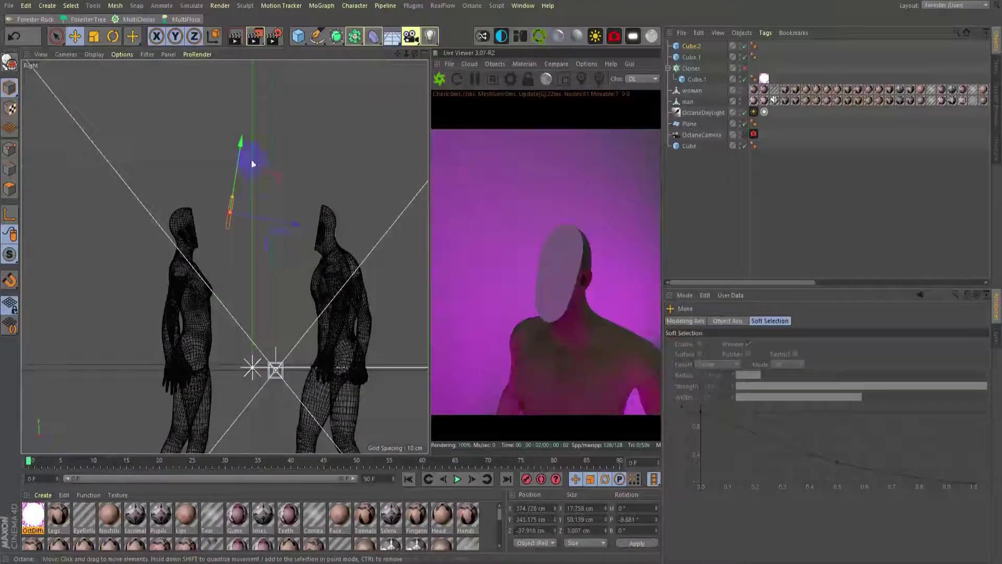
{"action": "scroll", "coordinate": [224, 217], "scroll_direction": "up", "scroll_amount": 3}
{"action": "key", "text": "alt+g"}
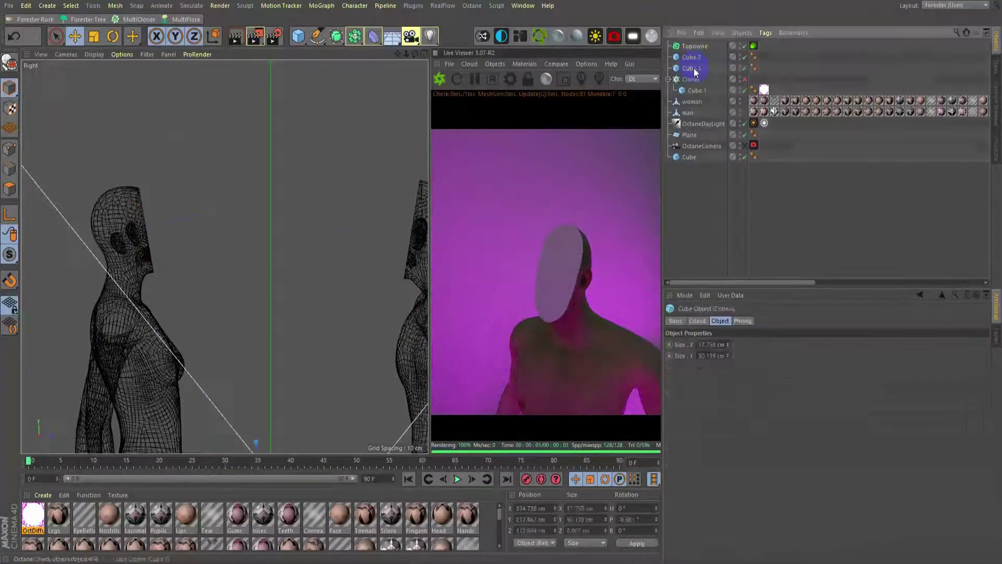
{"action": "key", "text": "F1"}
- Set the Topowire wire curvature to -10, direction 2 and radius 1
{"action": "left_click", "coordinate": [694, 46]}
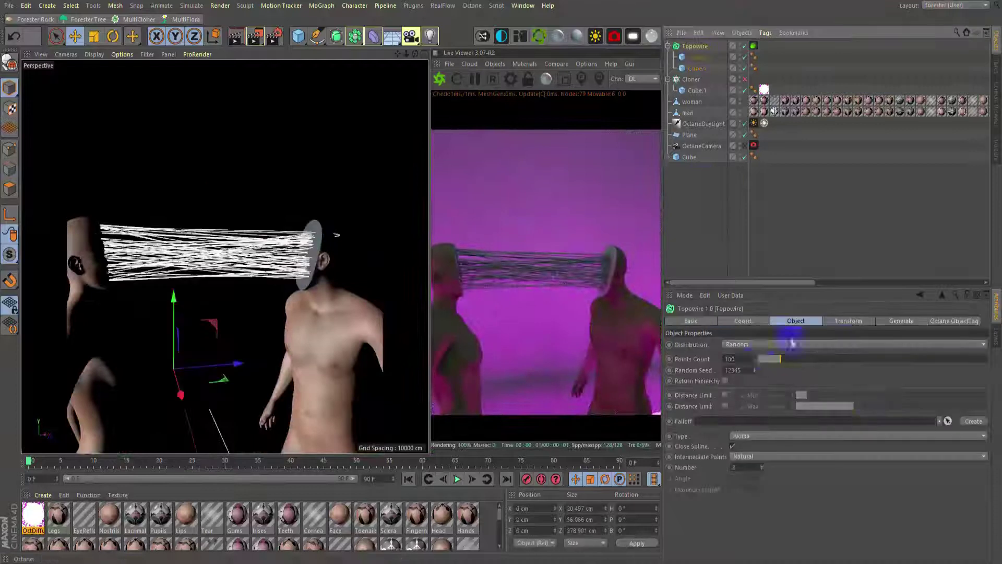
{"action": "left_click", "coordinate": [849, 320]}
{"action": "double_click", "coordinate": [721, 358]}
{"action": "type", "text": "10"}
{"action": "left_click_drag", "start_coordinate": [735, 370], "coordinate": [734, 369]}
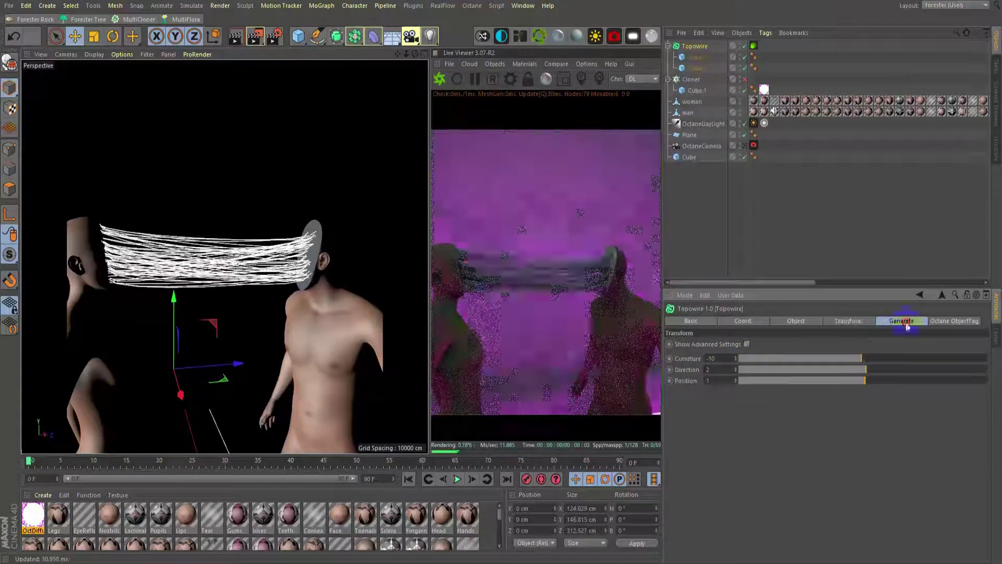
{"action": "double_click", "coordinate": [767, 344]}
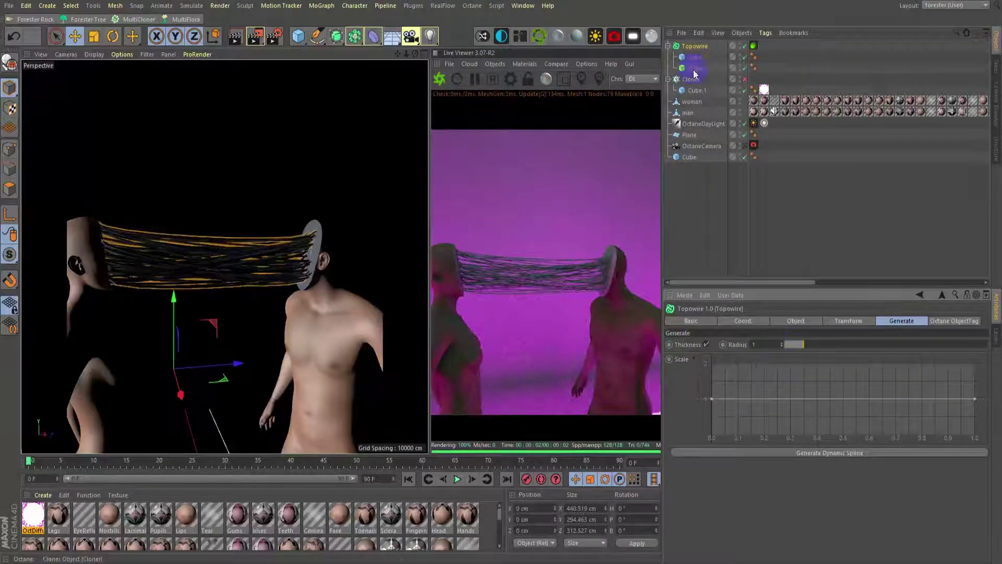
- Set the wire angle to 0°, toggle the head wires off, and select the woman figure
{"action": "left_click", "coordinate": [796, 321]}
{"action": "left_click_drag", "start_coordinate": [761, 475], "coordinate": [744, 479]}
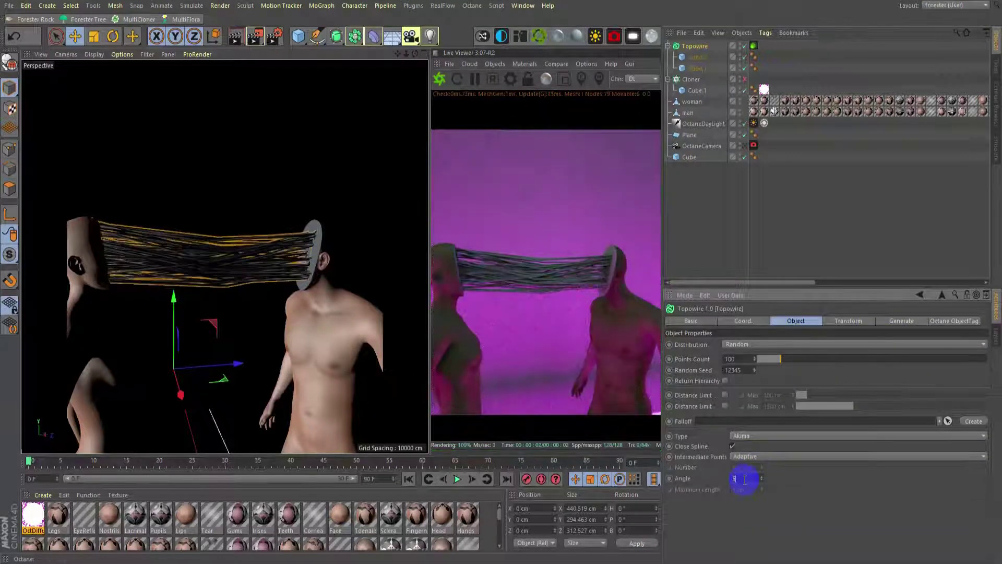
{"action": "left_click", "coordinate": [525, 306]}
{"action": "mouse_move", "coordinate": [365, 284]}
{"action": "left_mouse_down", "text": "alt"}
{"action": "mouse_move", "coordinate": [152, 305]}
{"action": "mouse_move", "coordinate": [235, 273]}
{"action": "mouse_move", "coordinate": [270, 333]}
{"action": "left_mouse_up", "text": "alt"}
{"action": "left_click", "coordinate": [745, 46]}
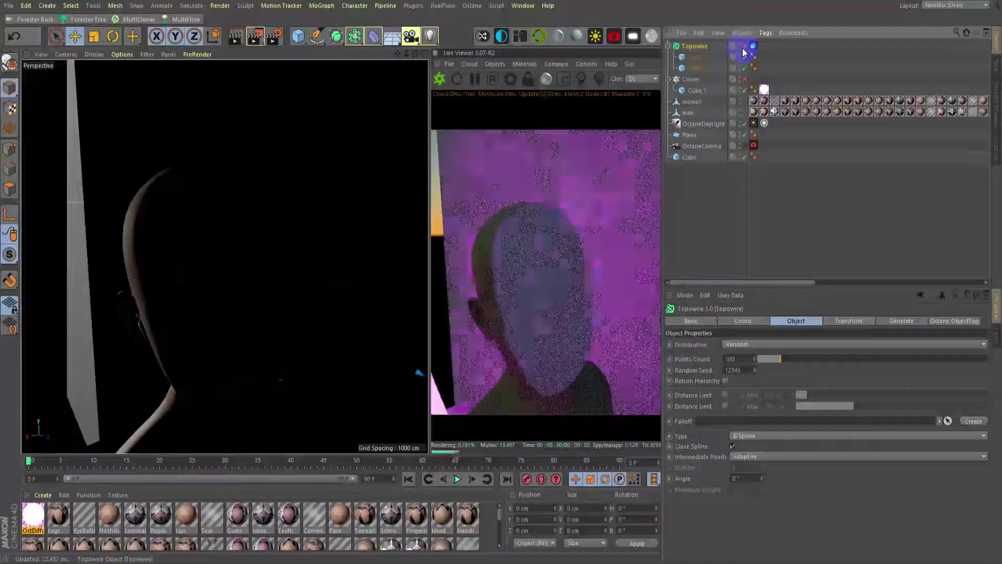
{"action": "left_click", "coordinate": [308, 216]}
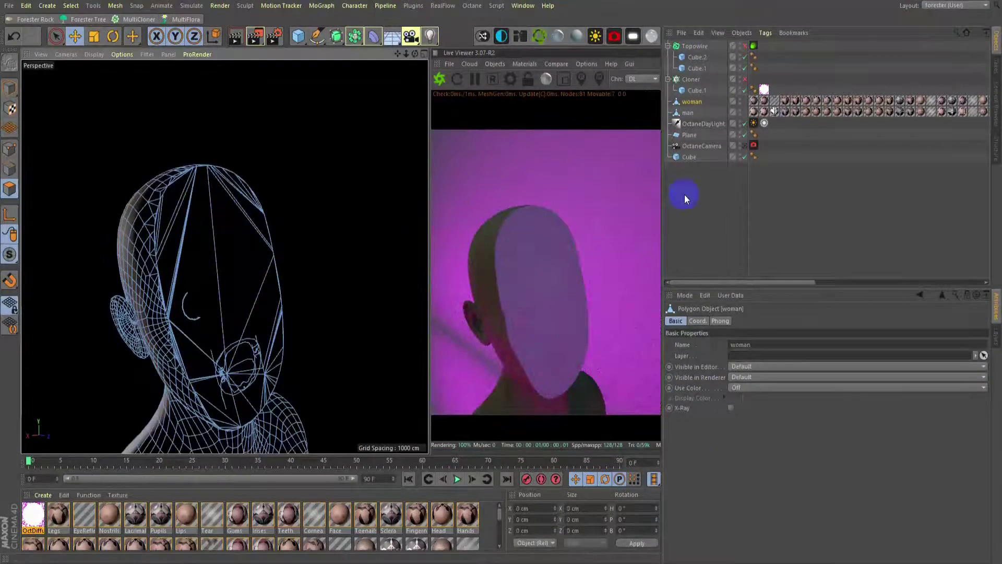
- Enable the cloner of glowing bars and apply the dark OctGlossy material to the floor plane
{"action": "left_click", "coordinate": [746, 80]}
{"action": "left_click", "coordinate": [691, 78]}
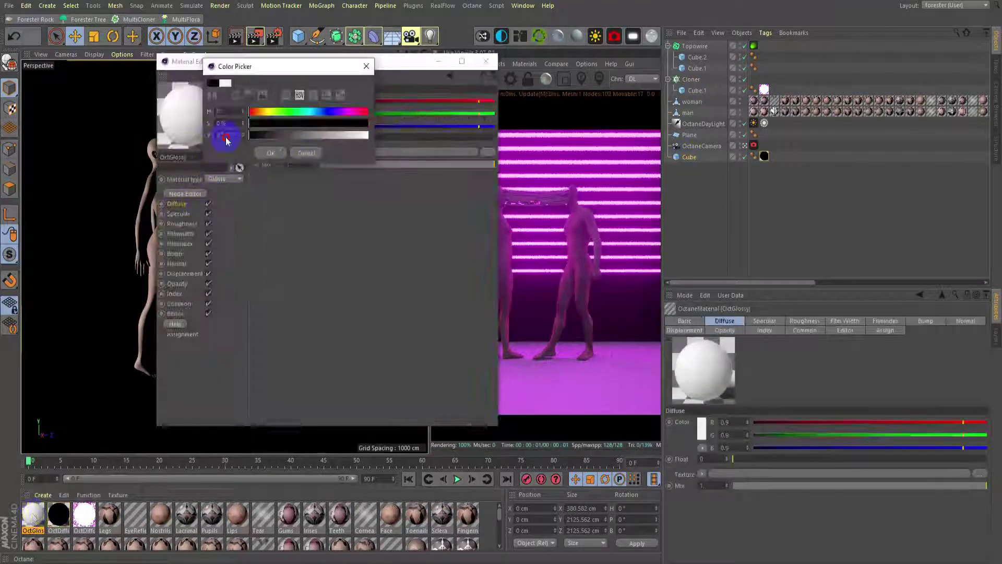
{"action": "left_click_drag", "start_coordinate": [33, 514], "coordinate": [689, 136]}
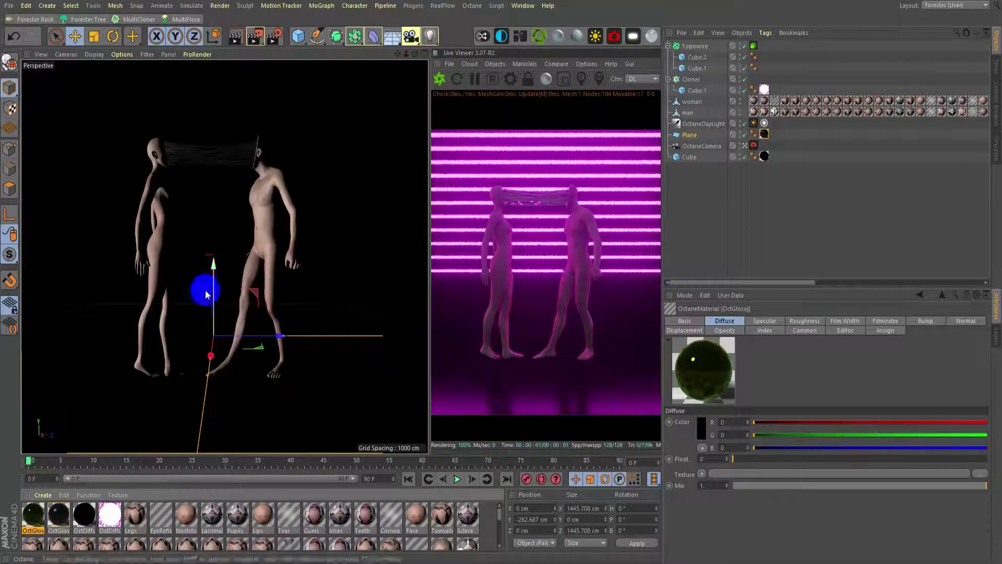
{"action": "left_click", "coordinate": [754, 102]}
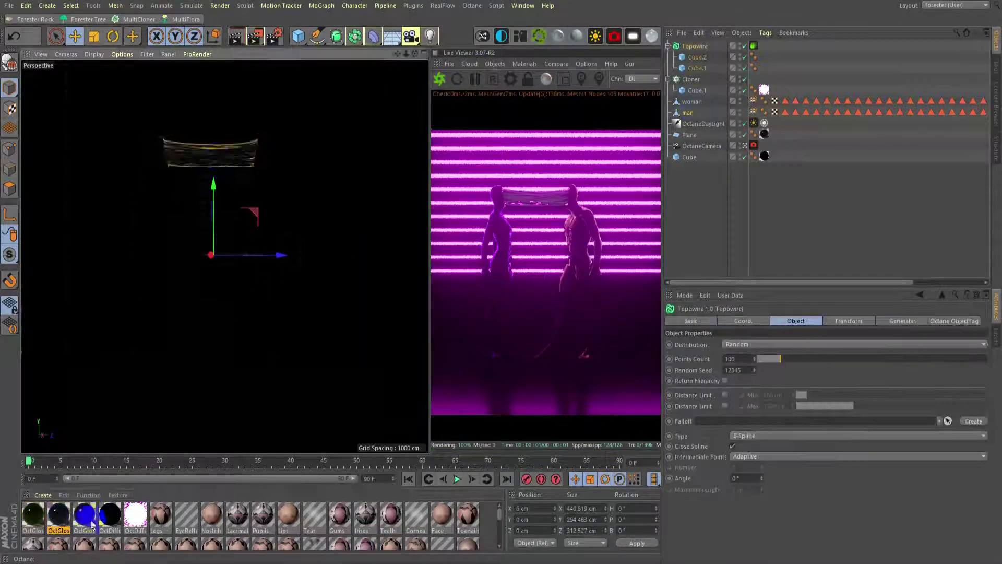
- Set Octane camera bloom power to 20 and apply the dark glossy material to Topowire
{"action": "left_click", "coordinate": [510, 80]}
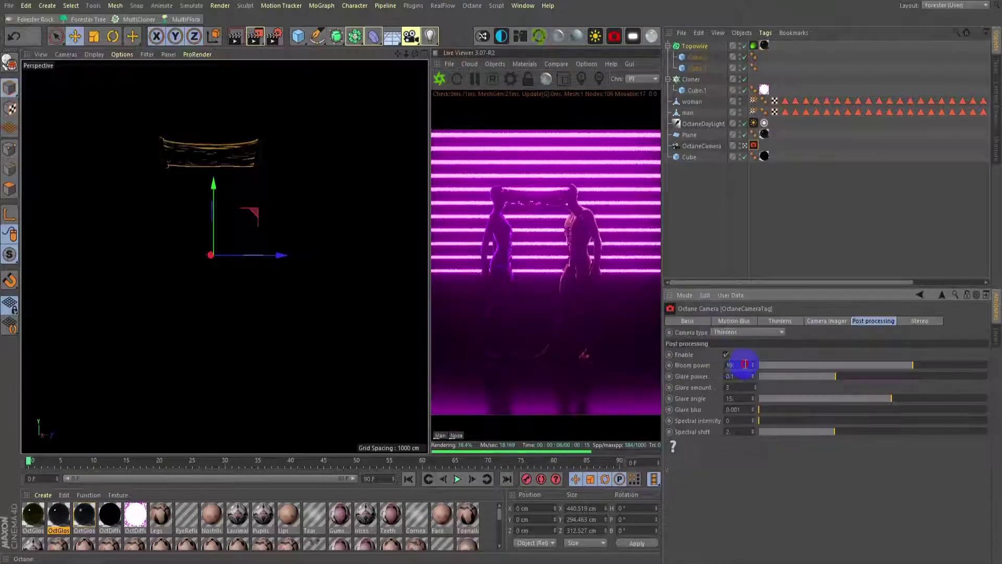
{"action": "left_click", "coordinate": [752, 365]}
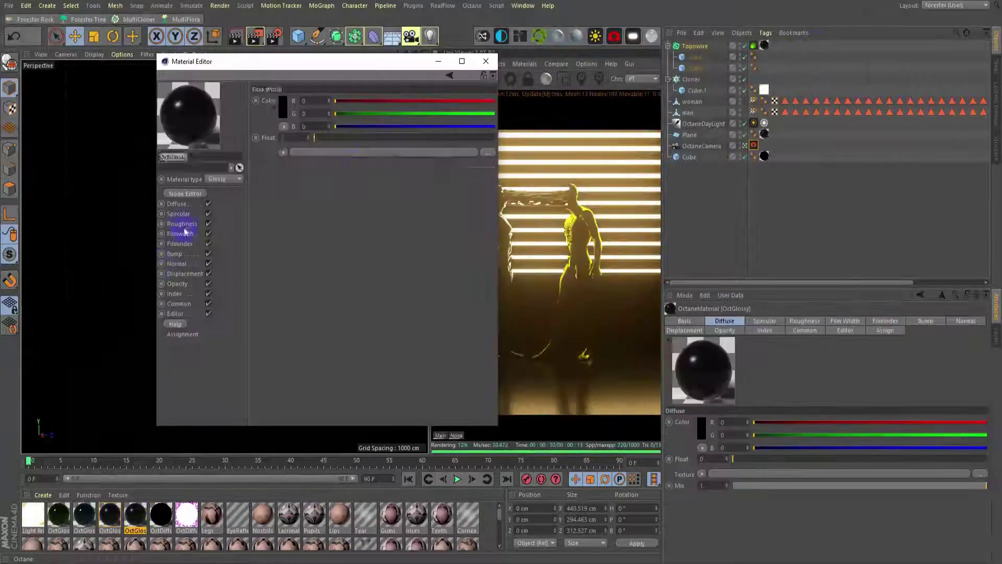
{"action": "left_click_drag", "start_coordinate": [292, 100], "coordinate": [767, 49]}
- Set Topowire curvature to -15 and make the woman and man its sources
{"action": "left_click", "coordinate": [789, 324]}
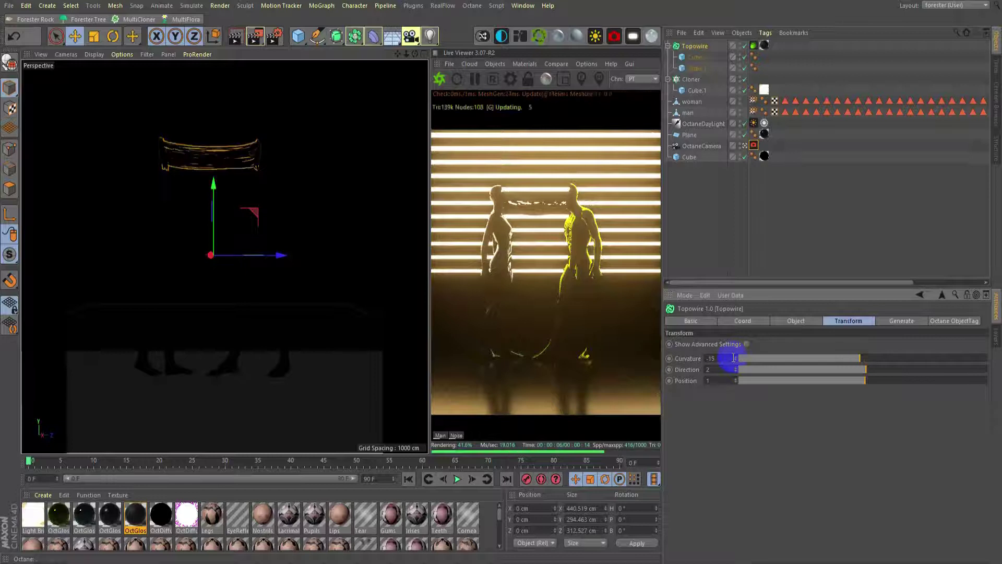
{"action": "double_click", "coordinate": [723, 359]}
{"action": "left_click_drag", "start_coordinate": [687, 114], "coordinate": [694, 47]}
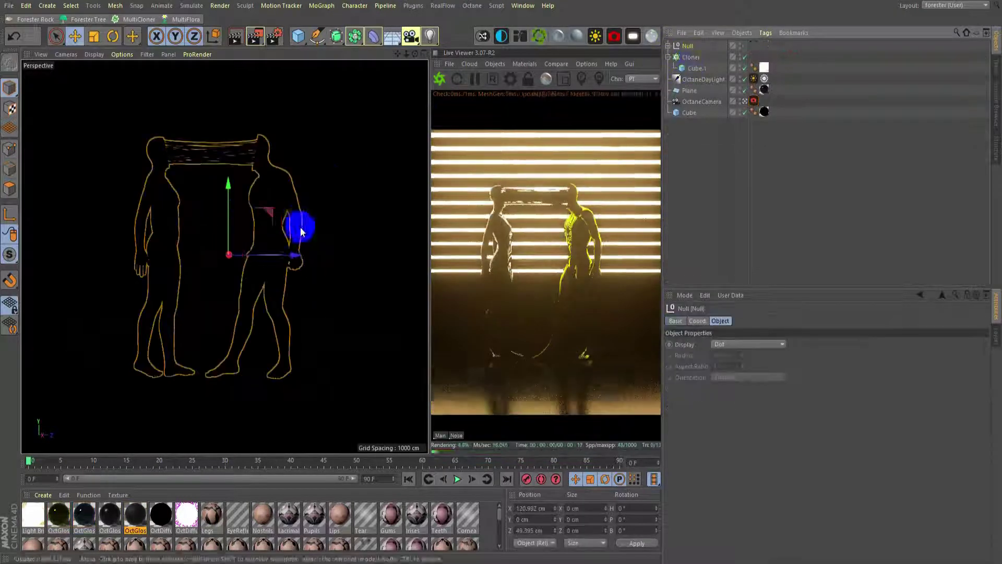
- Add and rotate two Octane area lights around the figures, colouring the second one magenta
{"action": "left_click_drag", "start_coordinate": [354, 224], "coordinate": [355, 224]}
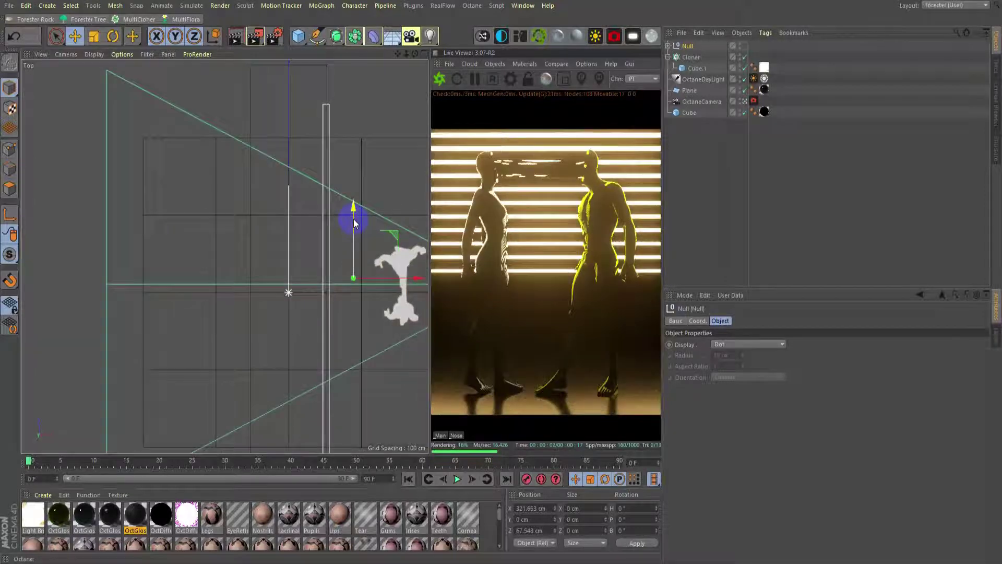
{"action": "left_click", "coordinate": [629, 37]}
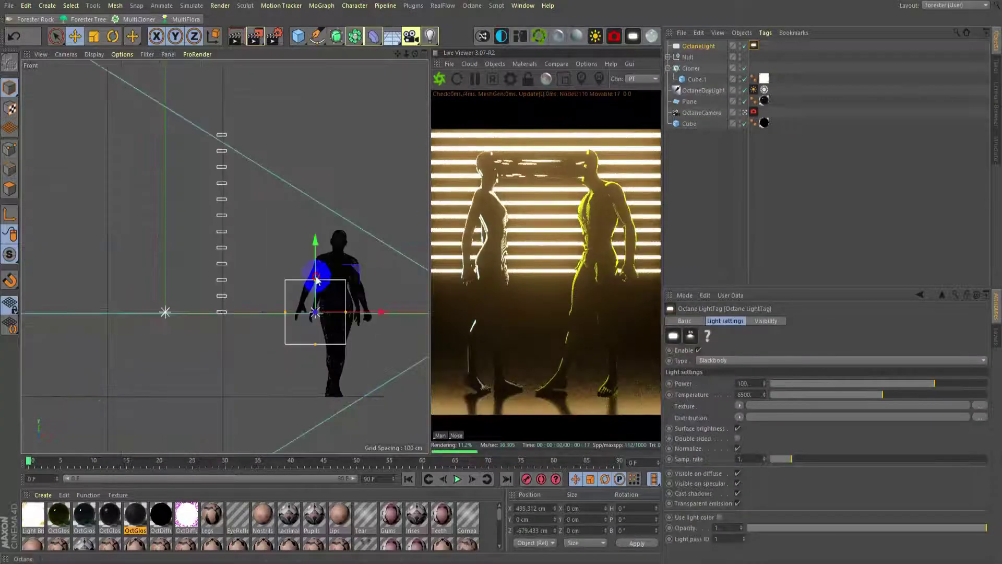
{"action": "left_click", "coordinate": [716, 47]}
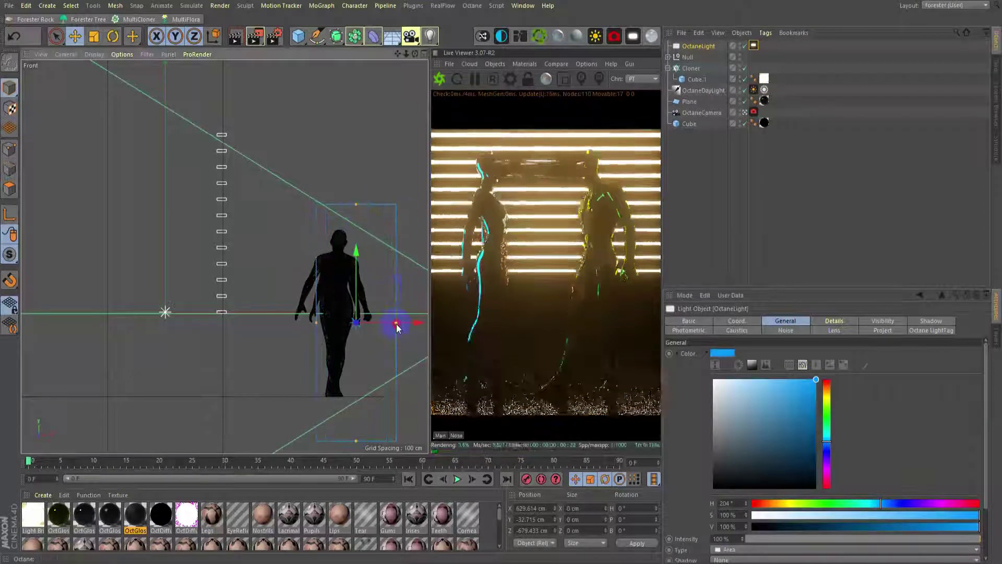
{"action": "key", "text": "r"}
{"action": "key", "text": "F2"}
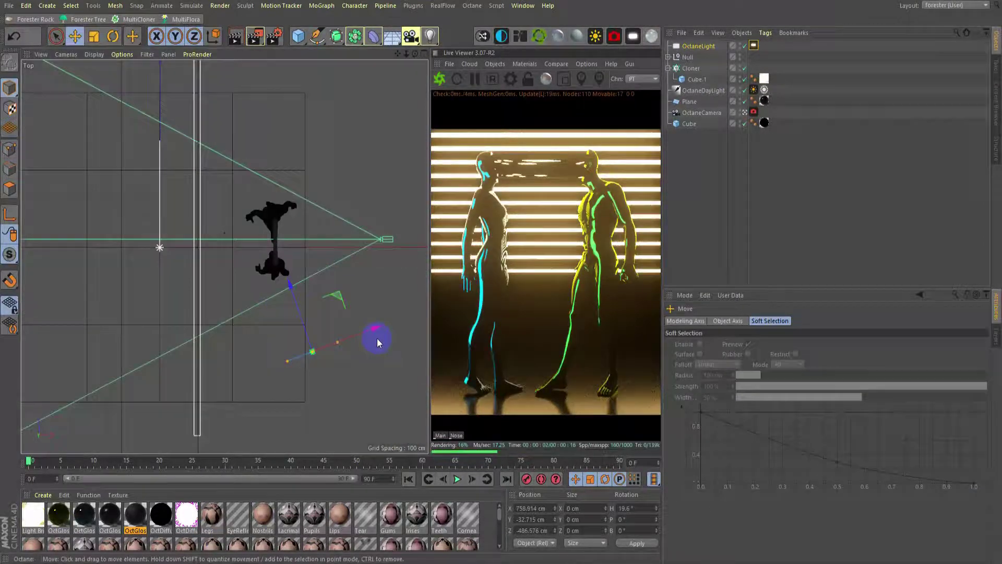
{"action": "left_click", "coordinate": [250, 139]}
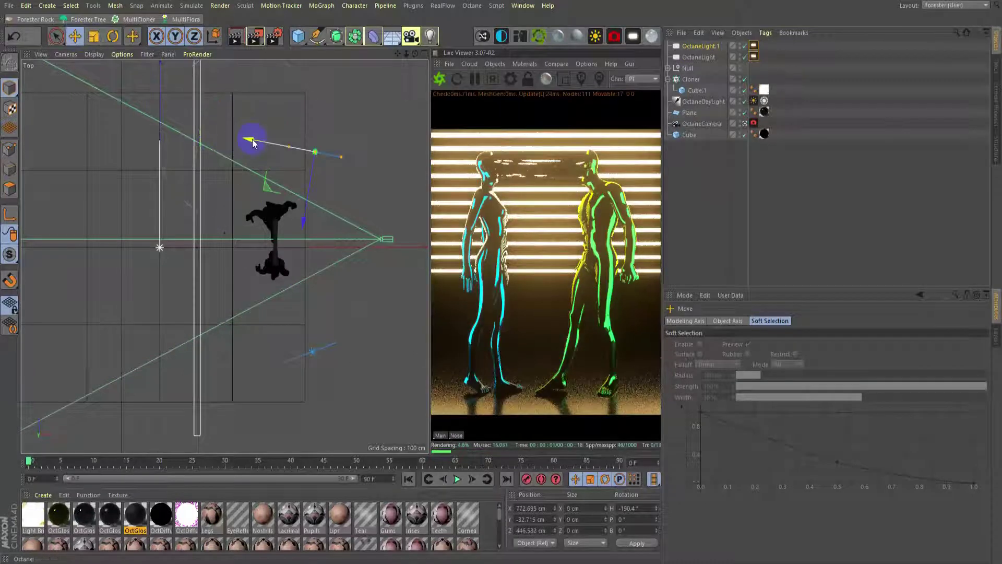
{"action": "left_click", "coordinate": [829, 475]}
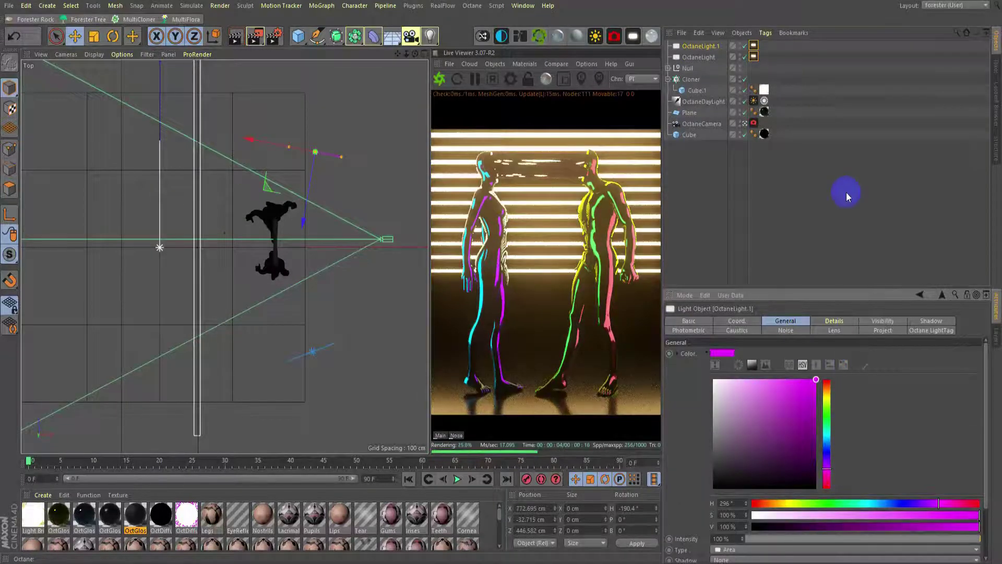
- Set the camera imager to Agfacolor with adjusted exposure and response
{"action": "left_click", "coordinate": [753, 122]}
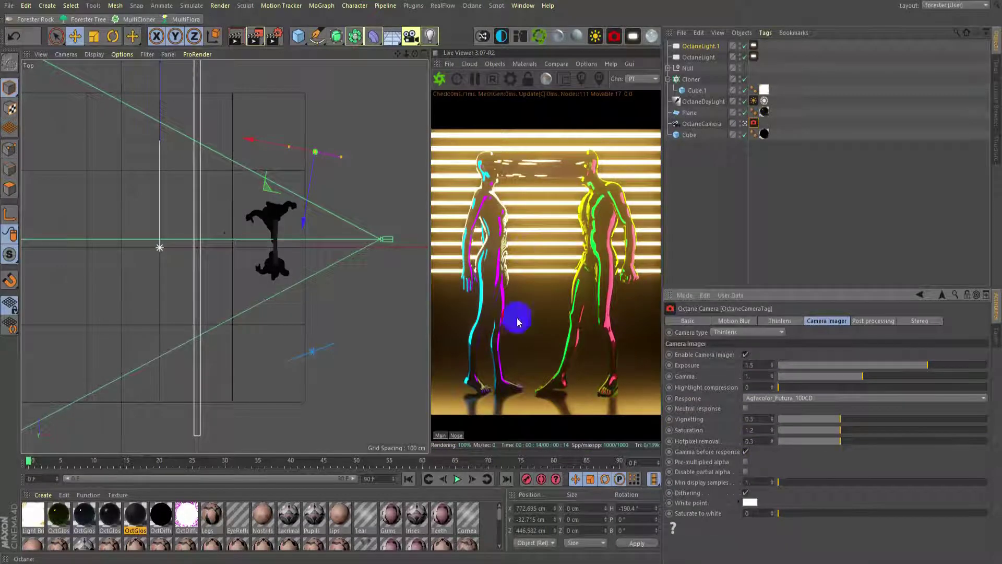
{"action": "key", "text": "ctrl+b"}
{"action": "left_click", "coordinate": [488, 8]}
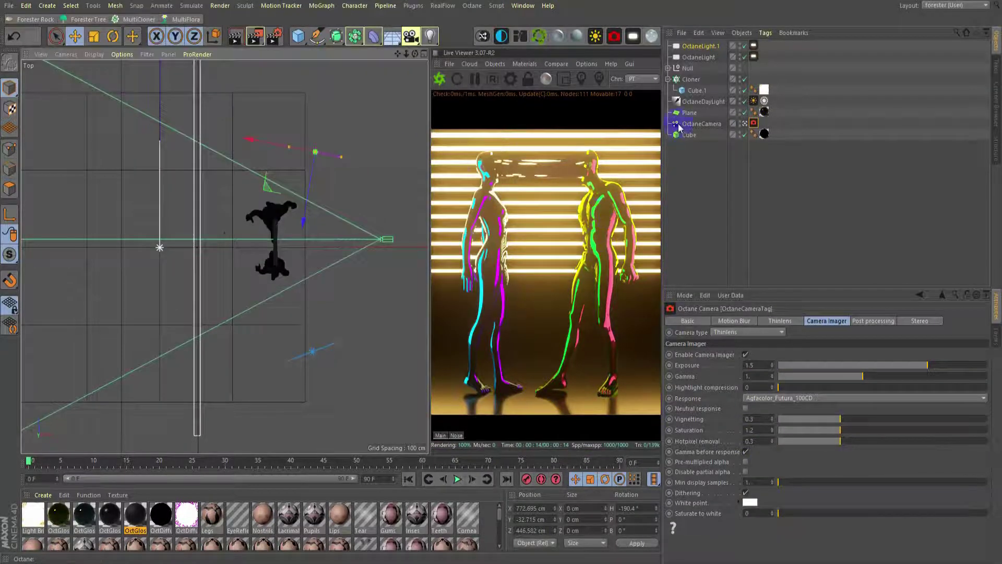
- Slightly reduce the Size Z of the cloned Cube.1 light bars
{"action": "left_click", "coordinate": [691, 79]}
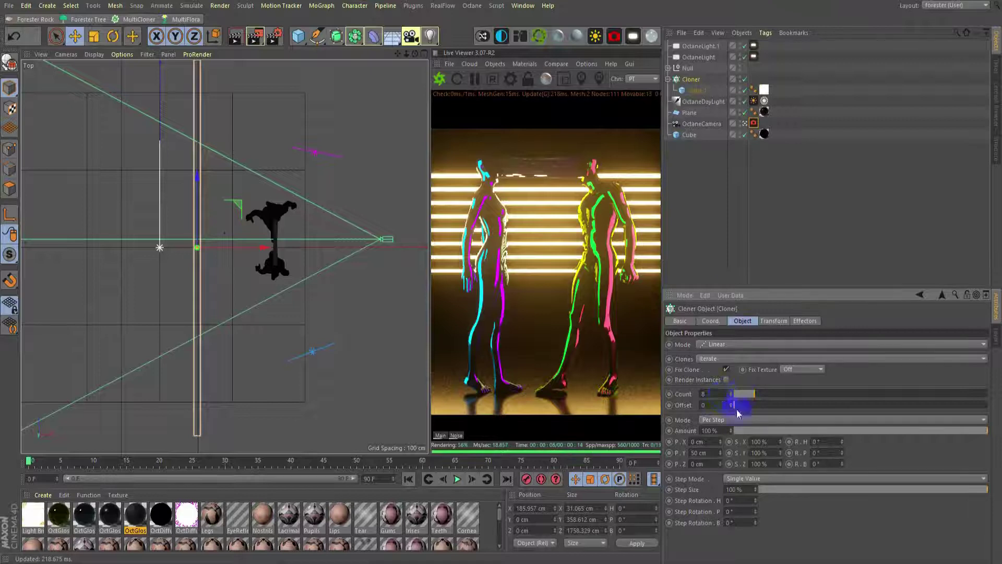
{"action": "left_click", "coordinate": [697, 90]}
{"action": "left_click", "coordinate": [712, 344]}
{"action": "left_click_drag", "start_coordinate": [729, 372], "coordinate": [726, 361]}
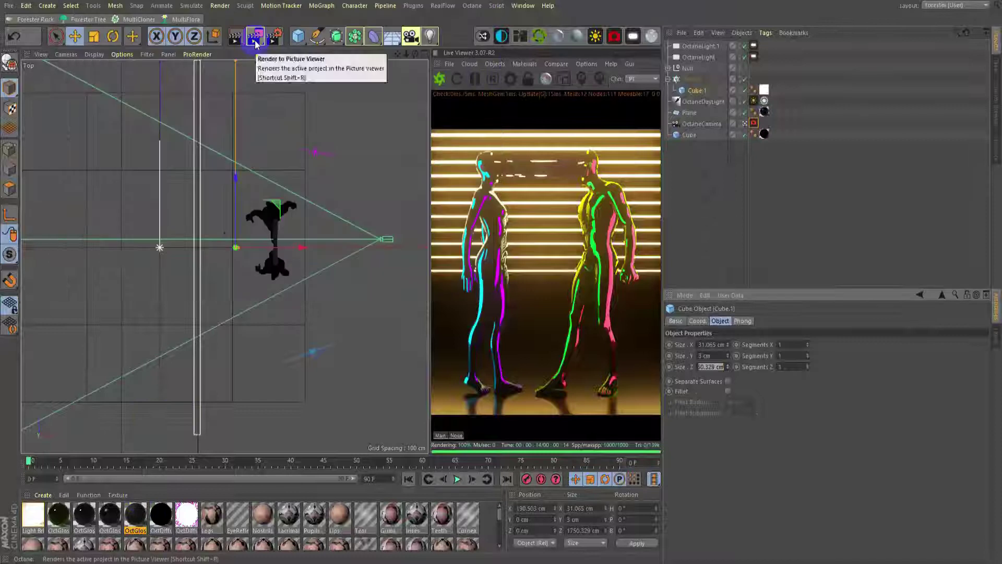
- Render the final neon-rimmed figures image to the Picture Viewer
{"action": "left_click", "coordinate": [255, 40]}
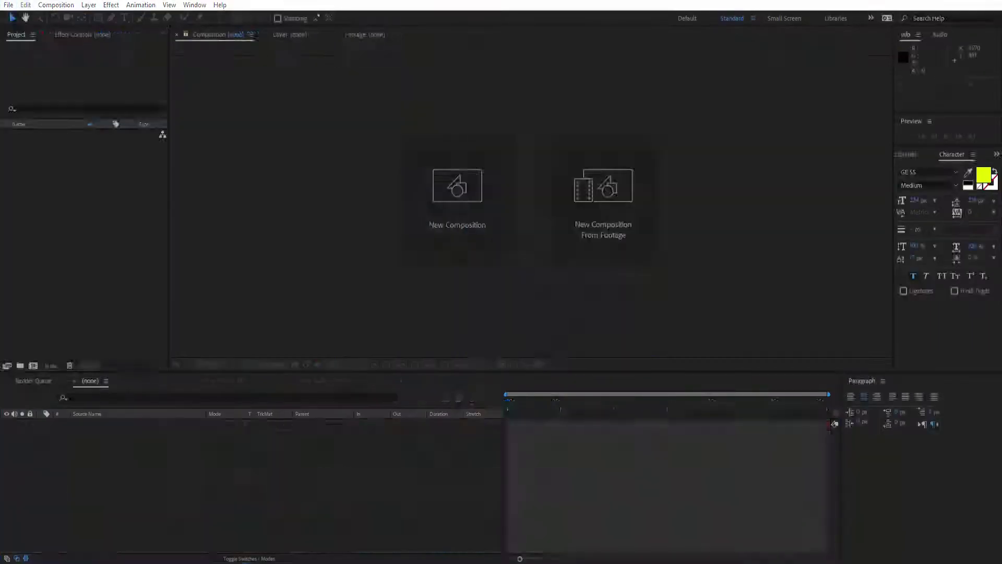
- Import 32.png and create composition 32 from it
{"action": "right_click", "coordinate": [36, 162]}
{"action": "left_click", "coordinate": [172, 214]}
{"action": "double_click", "coordinate": [243, 78]}
{"action": "left_click_drag", "start_coordinate": [45, 329], "coordinate": [33, 365]}
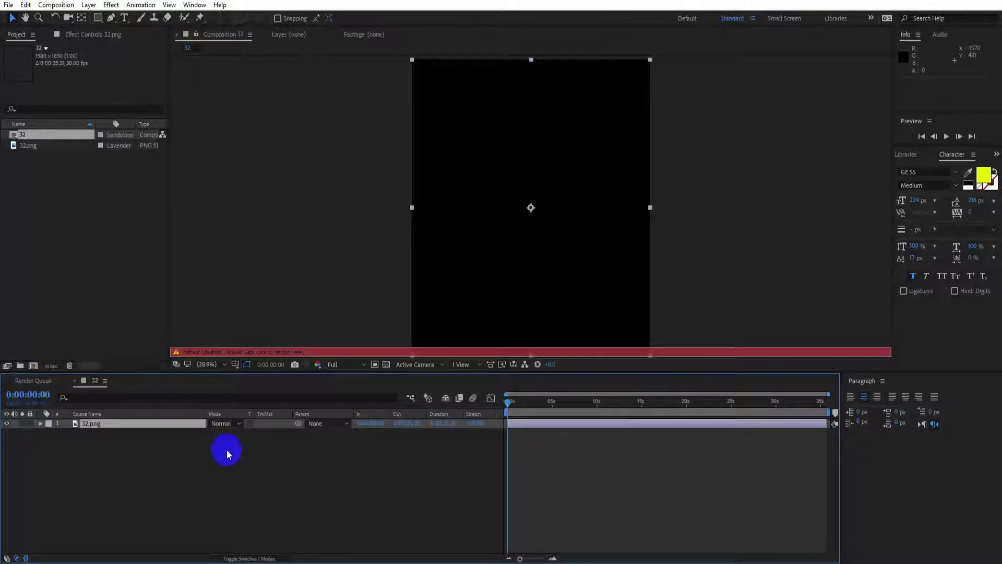
- Add a first adjustment layer with Ramp and Levels effects
{"action": "right_click", "coordinate": [226, 453]}
{"action": "left_click", "coordinate": [417, 462]}
{"action": "left_click", "coordinate": [941, 170]}
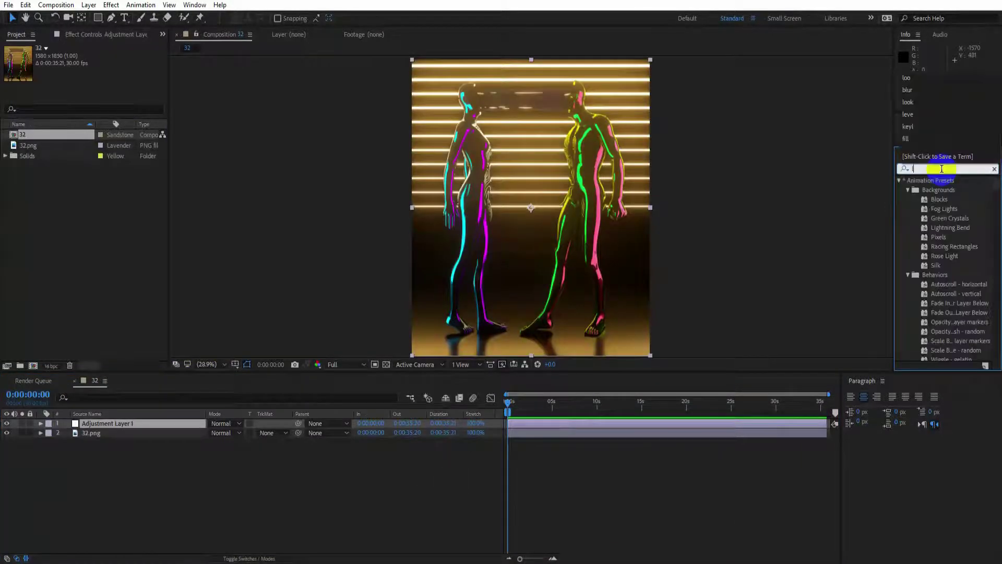
{"action": "type", "text": "loo"}
- Add a second adjustment layer with a Hue/Saturation effect
{"action": "right_click", "coordinate": [219, 460]}
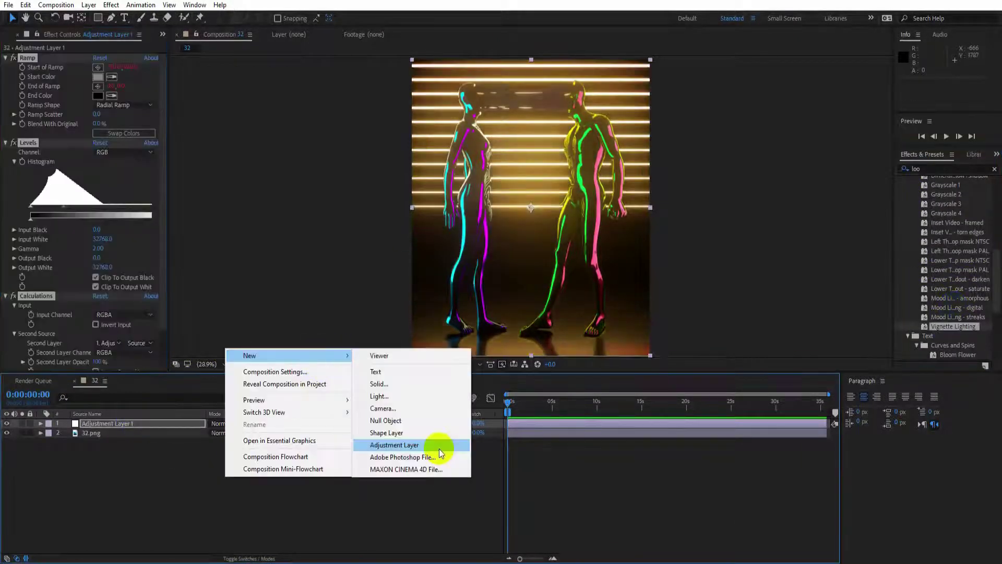
{"action": "left_click", "coordinate": [440, 445]}
{"action": "left_click", "coordinate": [944, 168]}
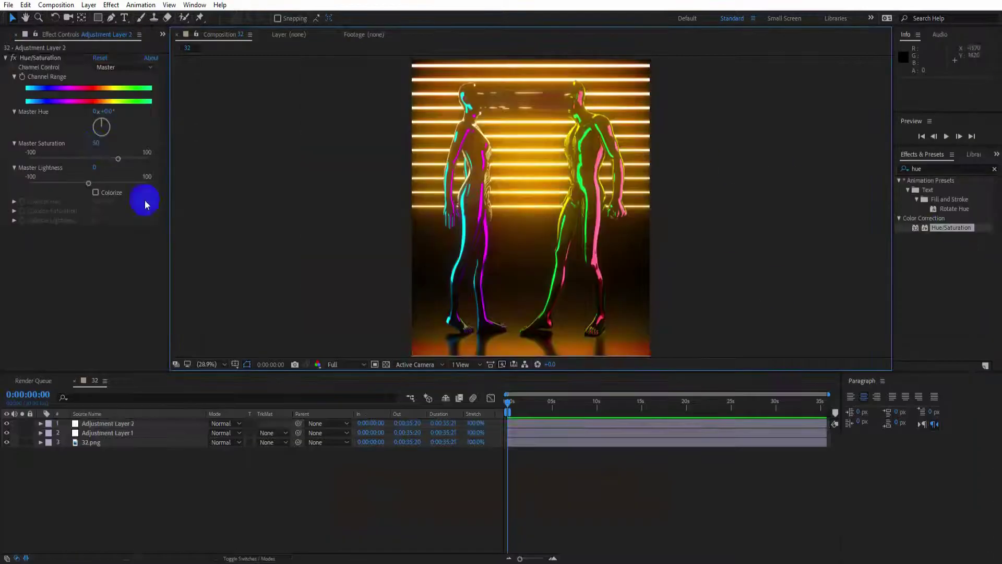
{"action": "left_click", "coordinate": [529, 179]}
- Add a third adjustment layer with a Curves grade and maximize the composition viewer
{"action": "right_click", "coordinate": [188, 376]}
{"action": "left_click", "coordinate": [354, 469]}
{"action": "left_click", "coordinate": [930, 169]}
{"action": "type", "text": "curve"}
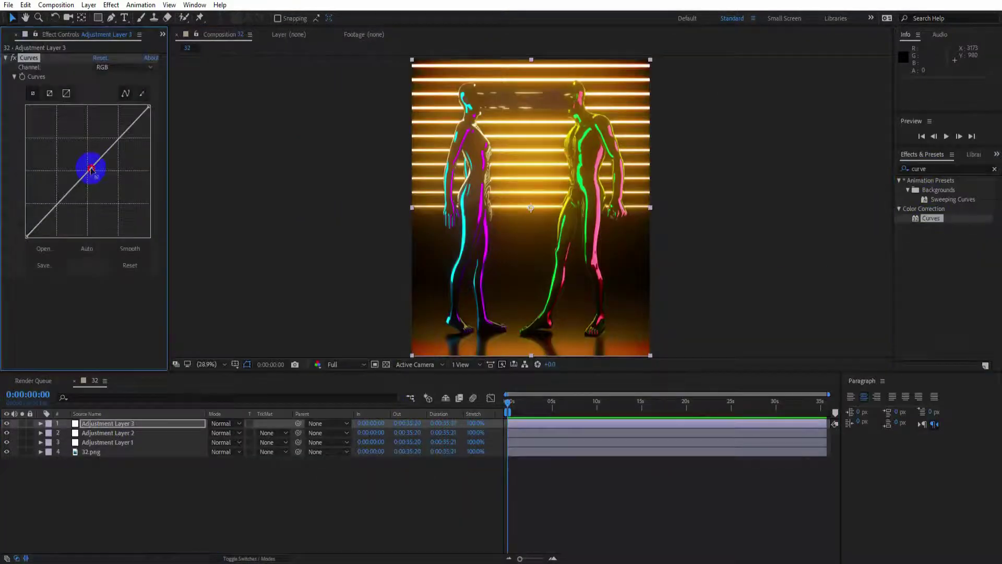
{"action": "left_click", "coordinate": [122, 67]}
{"action": "left_click", "coordinate": [113, 111]}
{"action": "left_click_drag", "start_coordinate": [89, 169], "coordinate": [89, 161]}
{"action": "key", "text": "grave"}
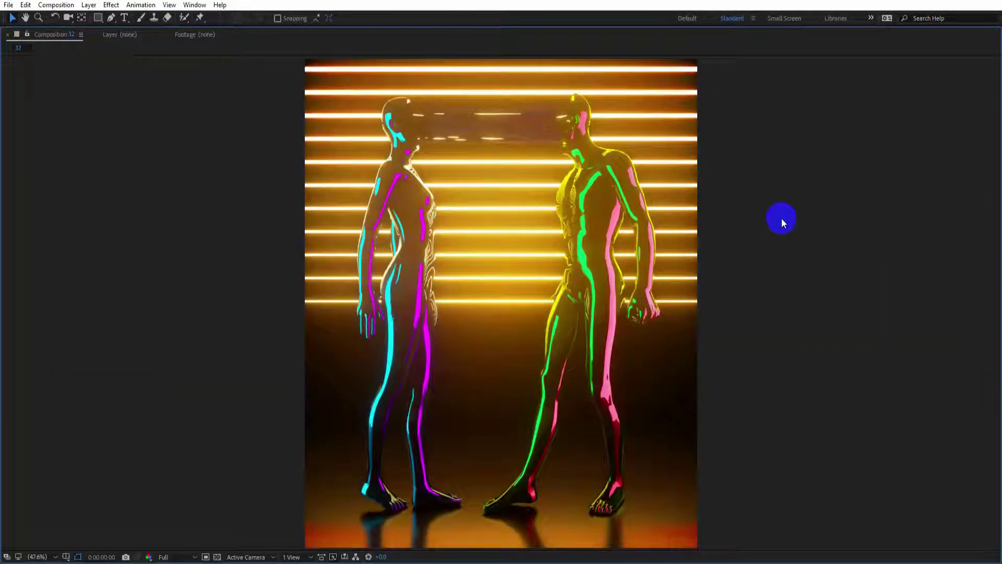